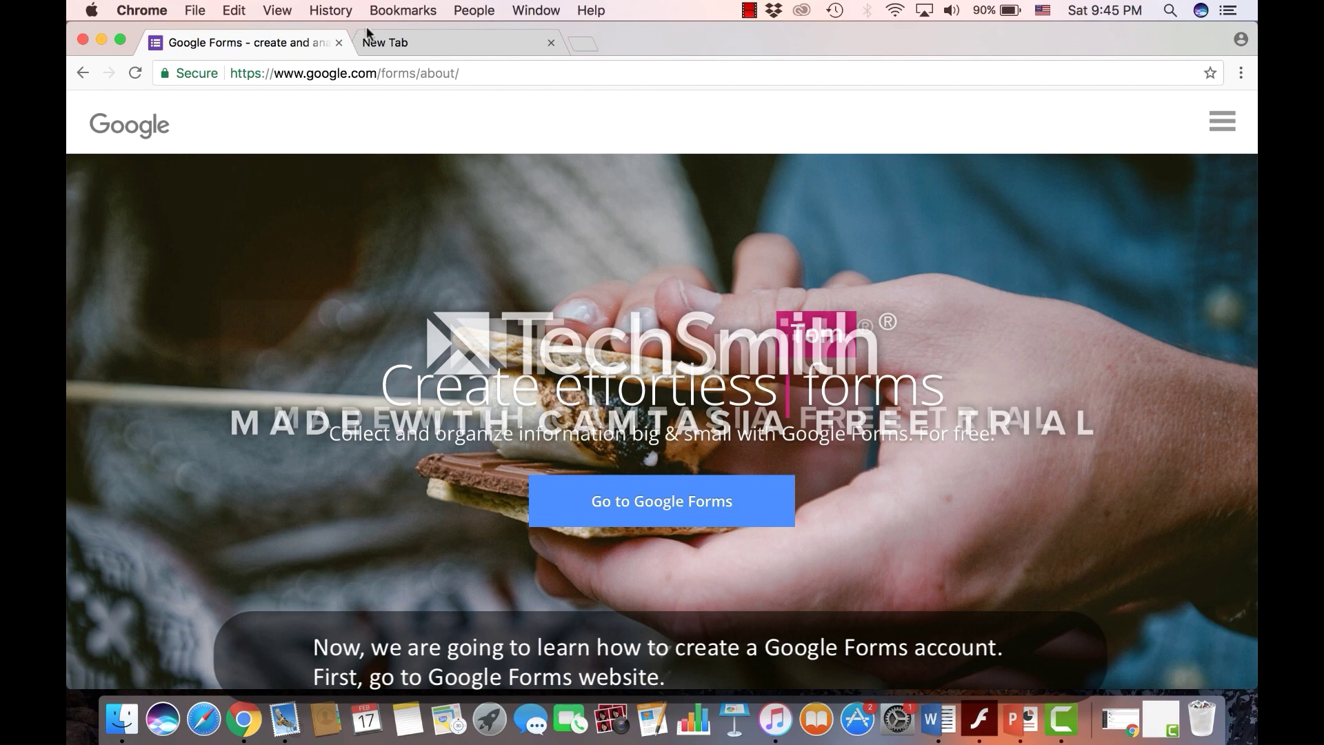
Search 'google forms' in the new tab and continue from the Google Forms page to account sign-in
left_click(397, 43)
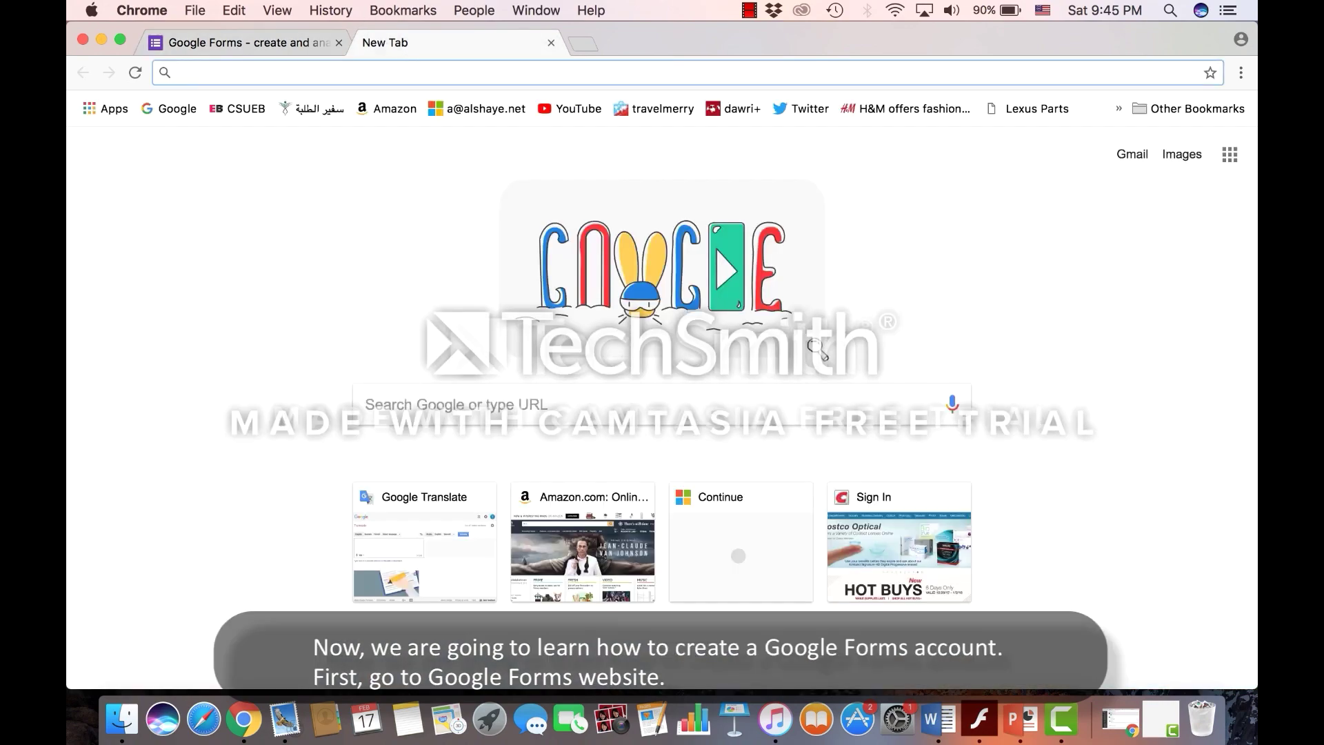
type("google f")
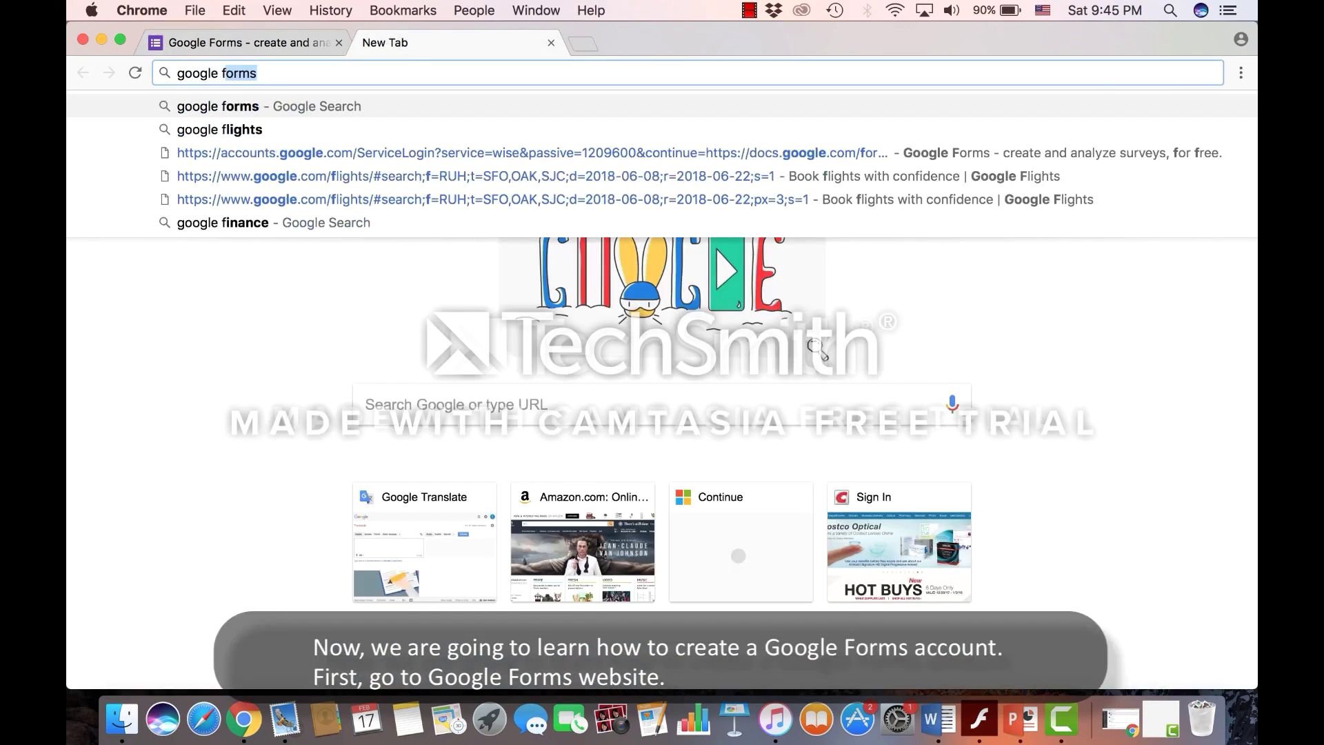
type("orms")
key("Return")
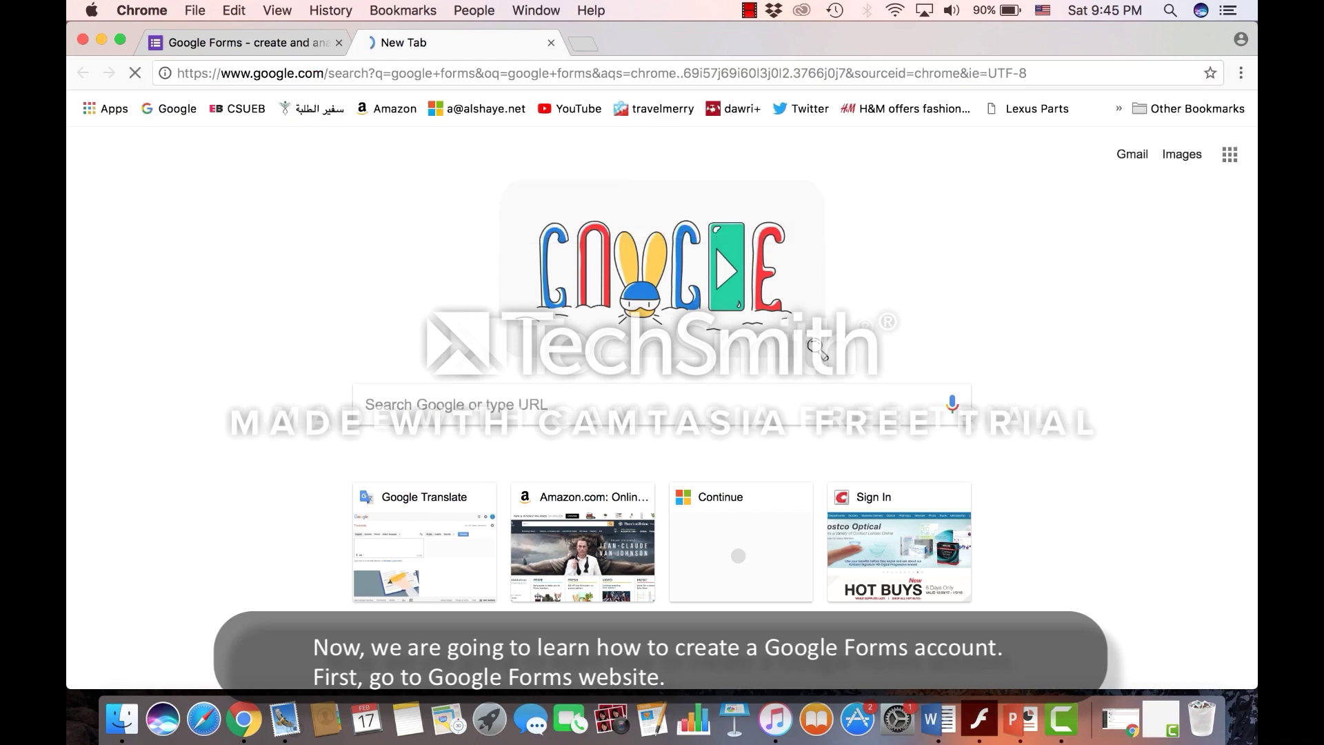
left_click(322, 265)
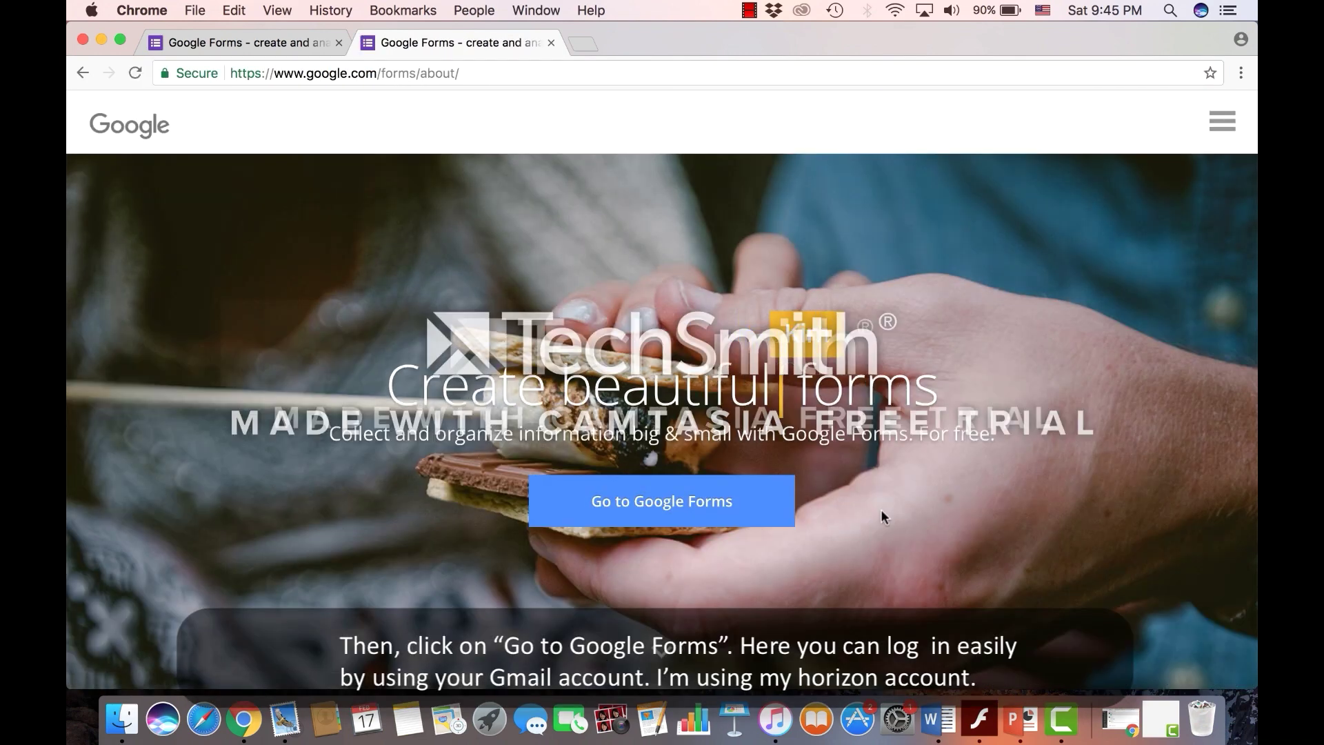
left_click(667, 500)
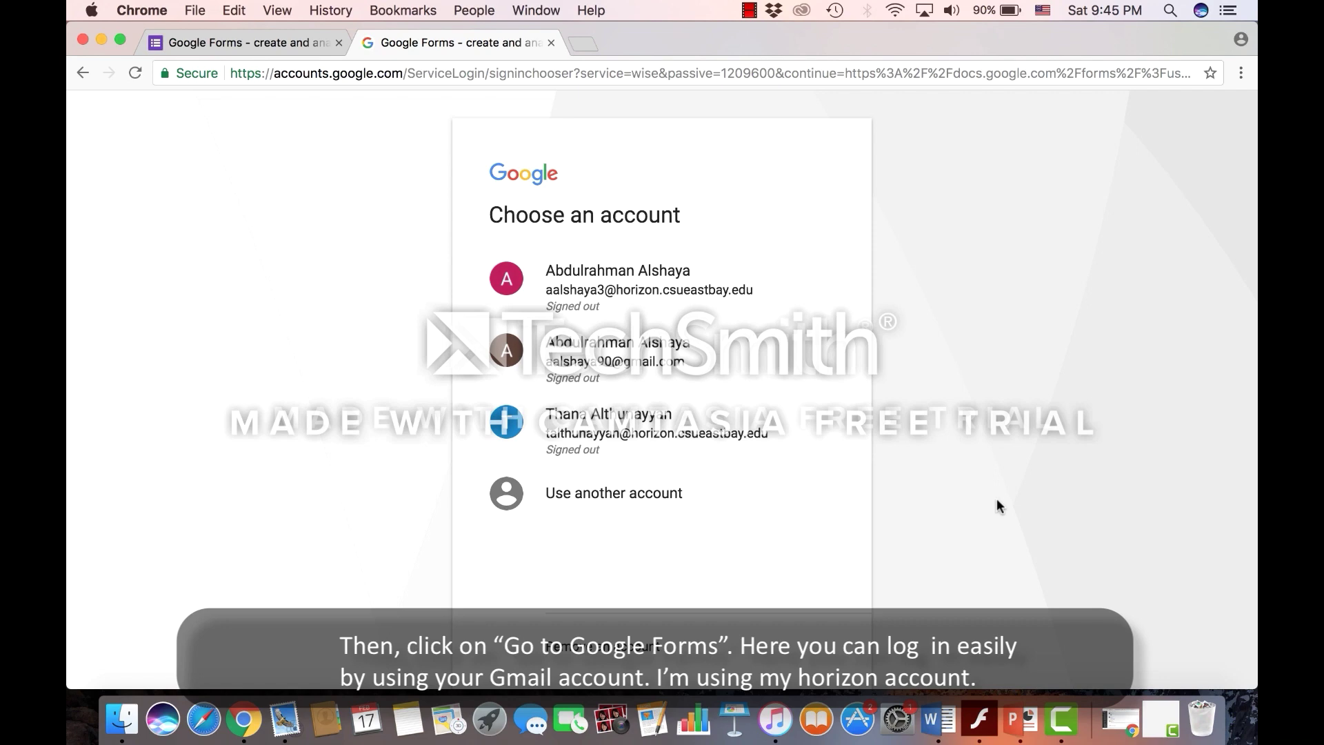
Sign in with the school account through the university login page
left_click(664, 432)
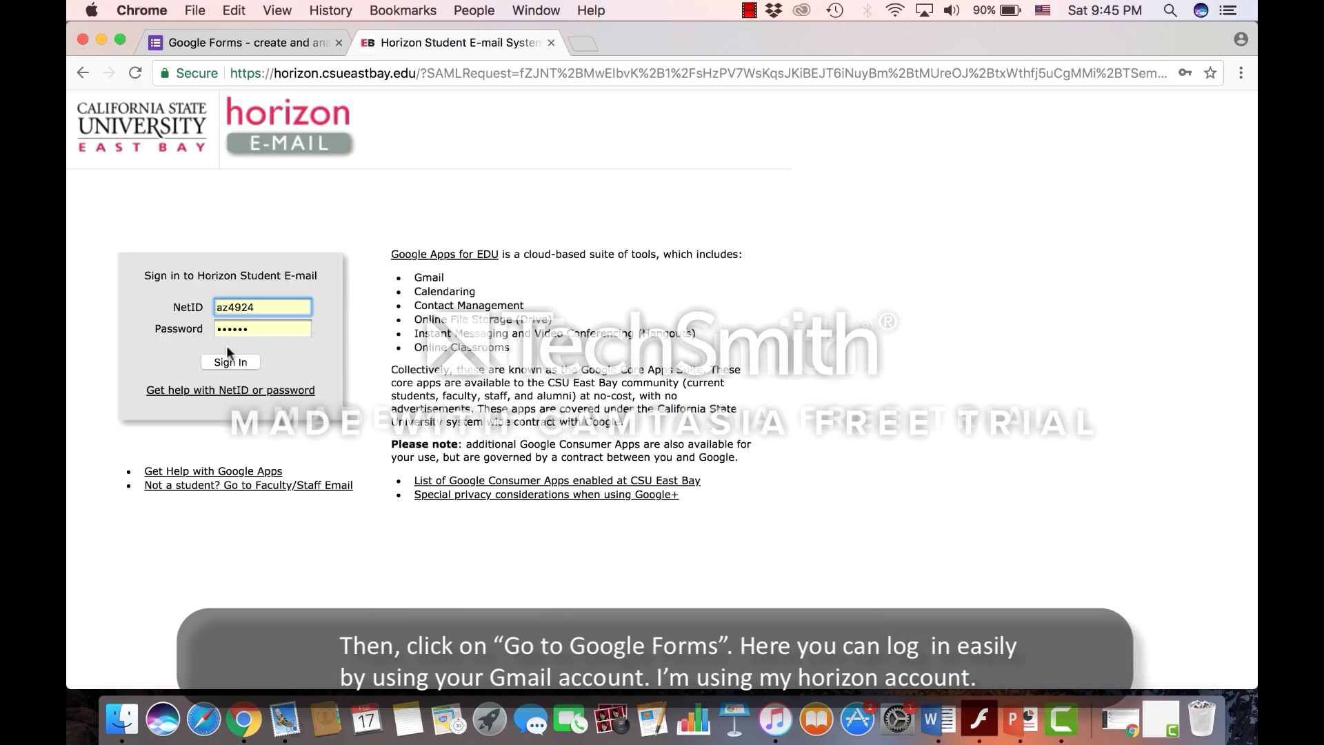
left_click(228, 355)
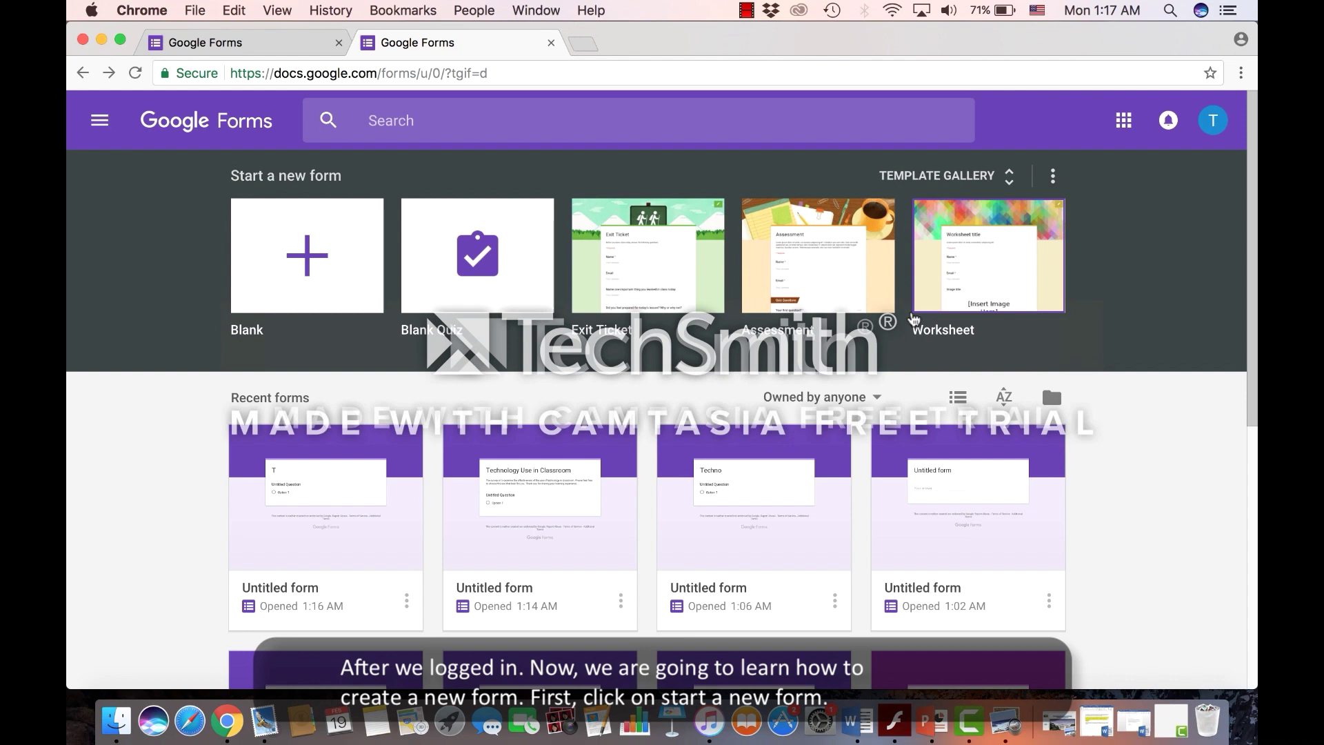
Create a blank form and title it 'Technology Use in Classroom'
left_click(290, 270)
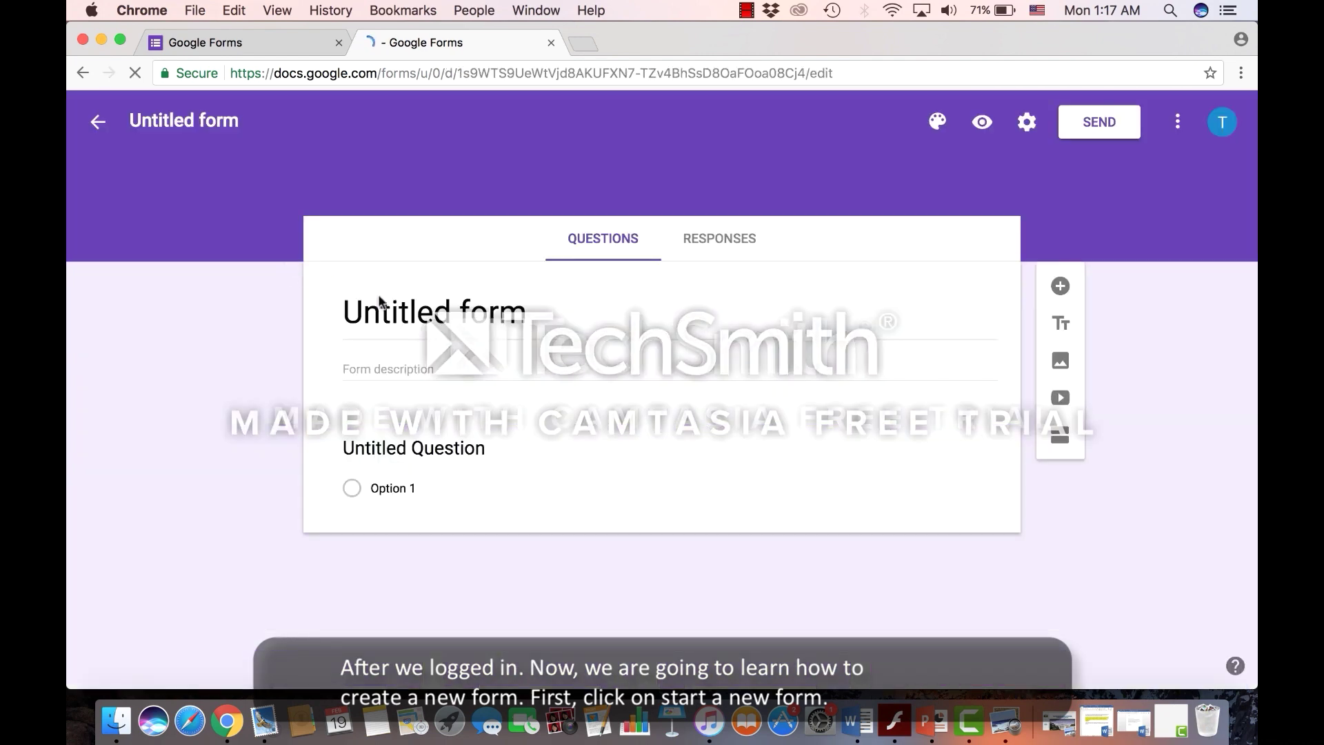
left_click(440, 308)
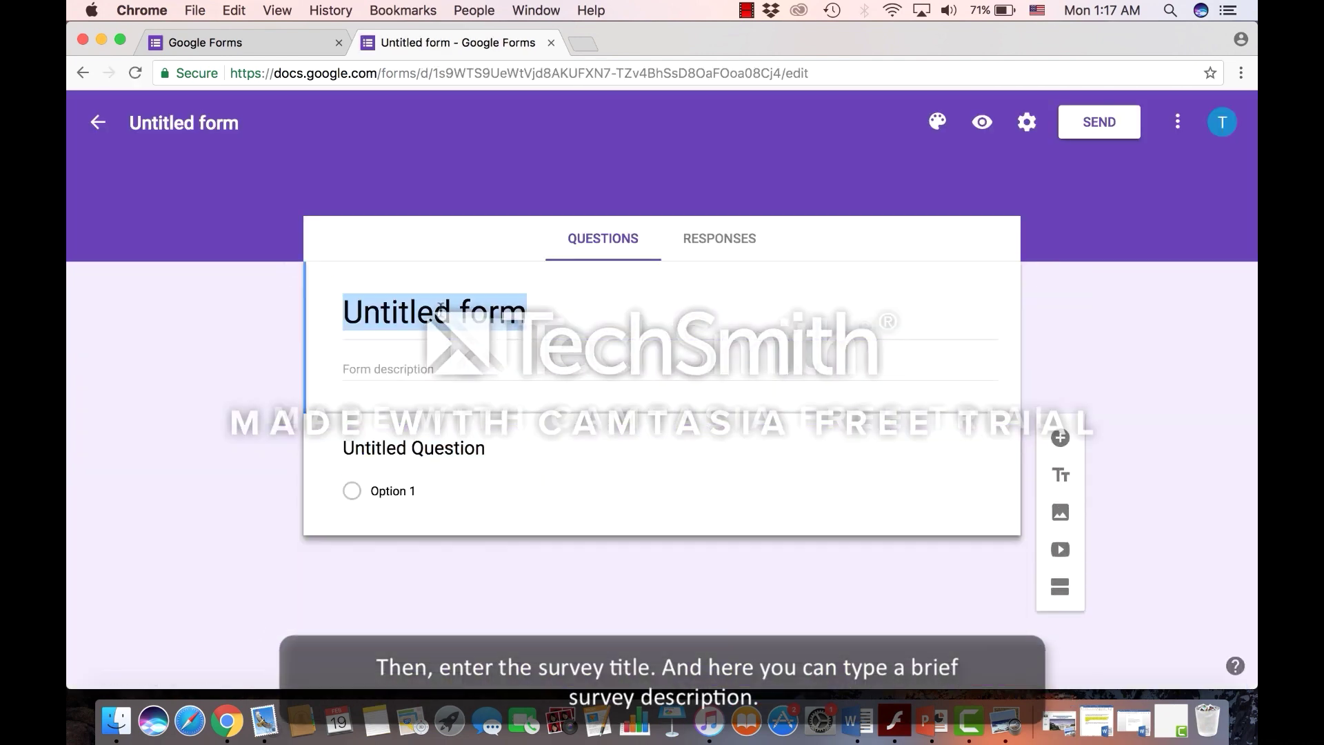
type("T")
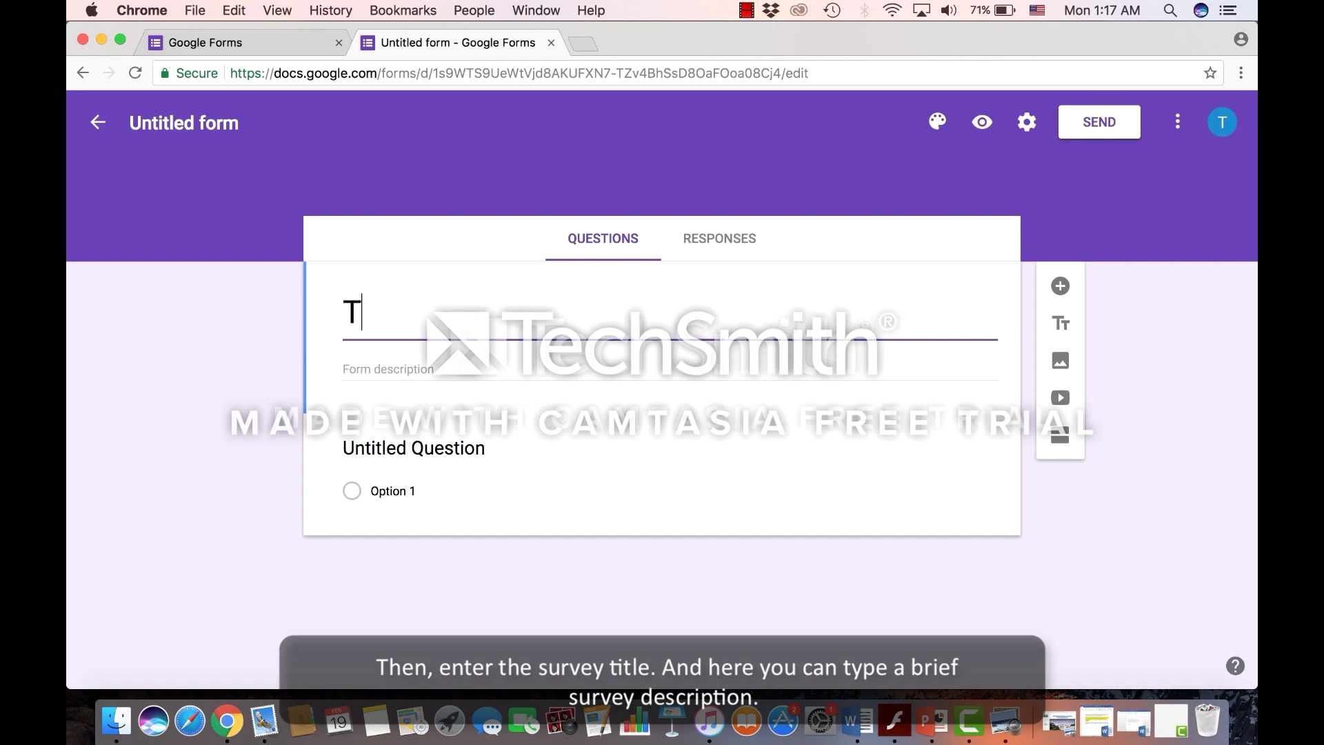
type("echnology")
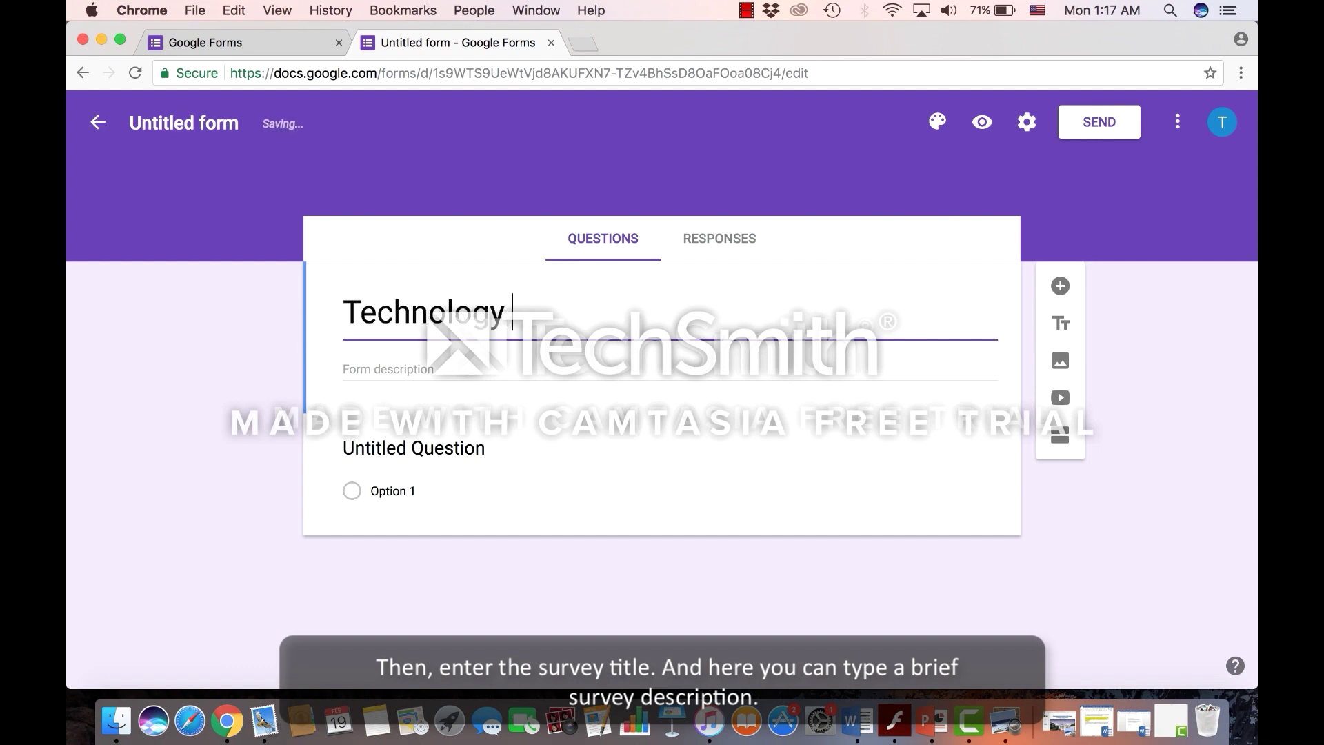
type(" Use in")
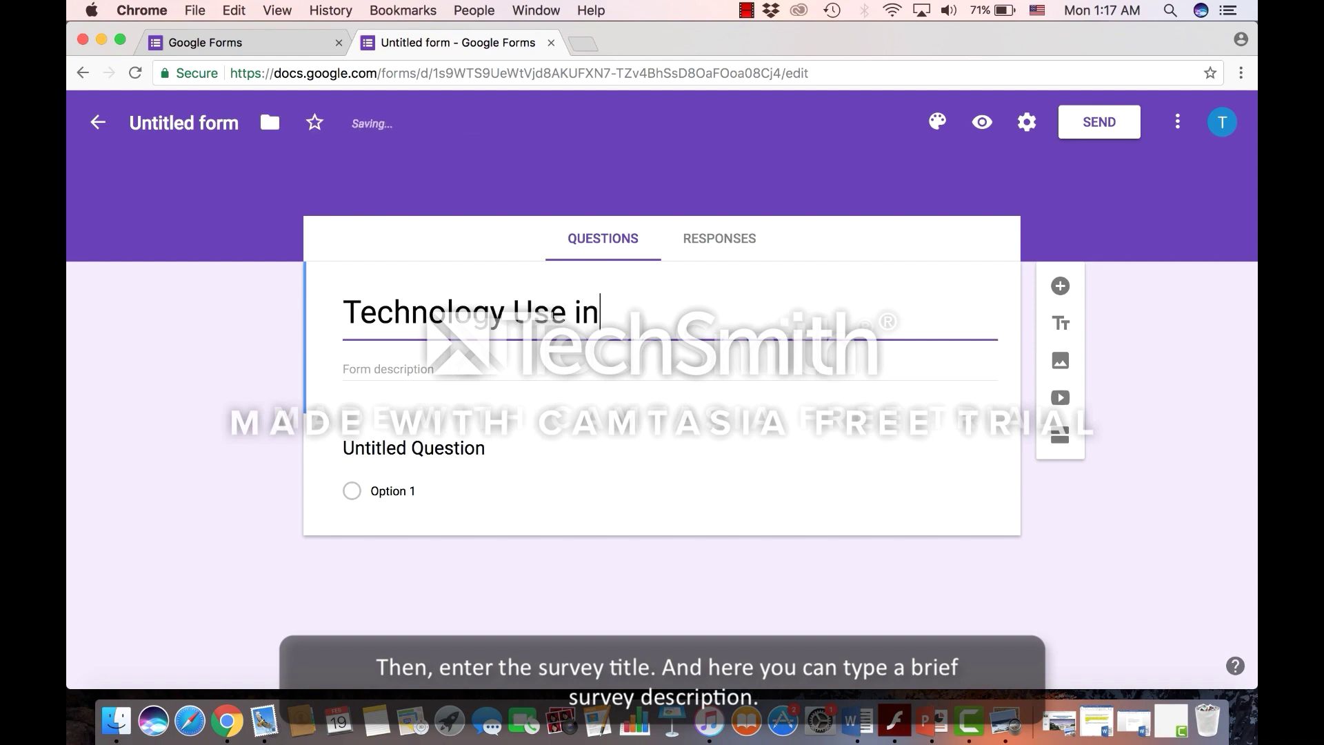
type(" Classr")
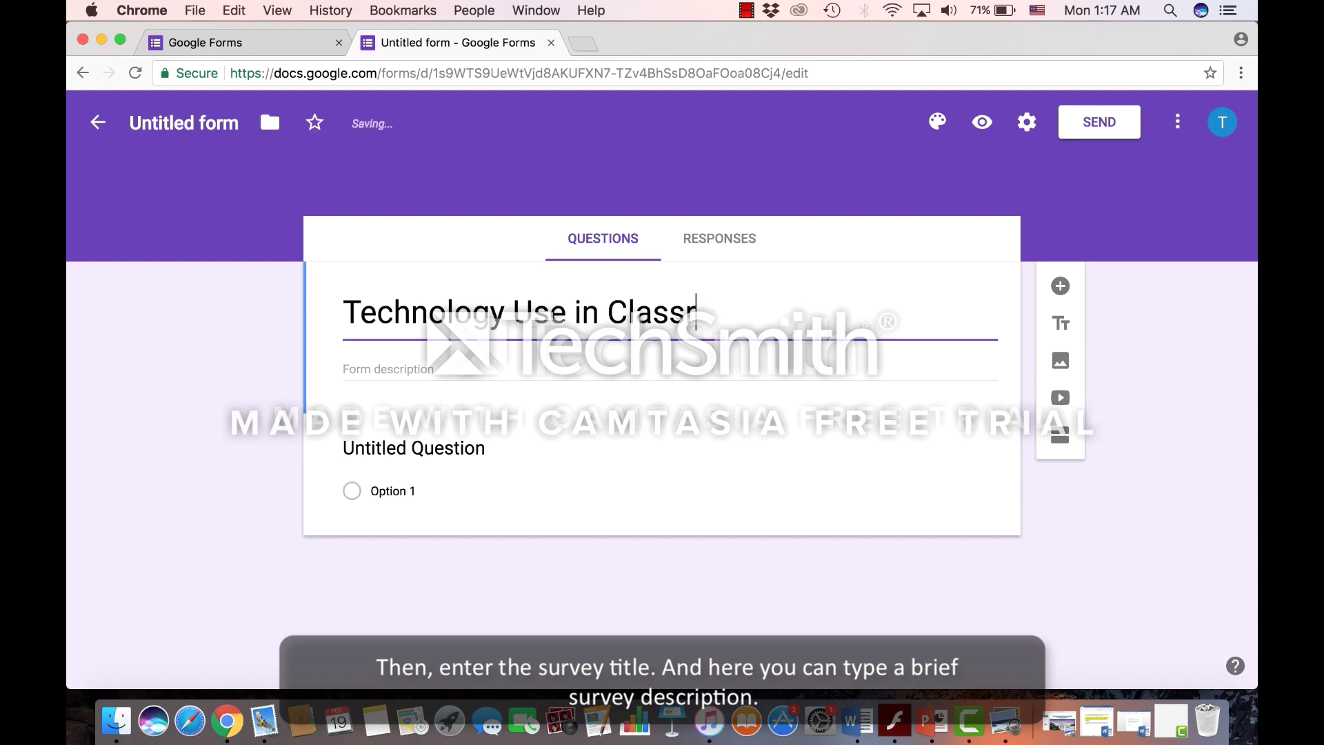
type("oom")
left_click(402, 361)
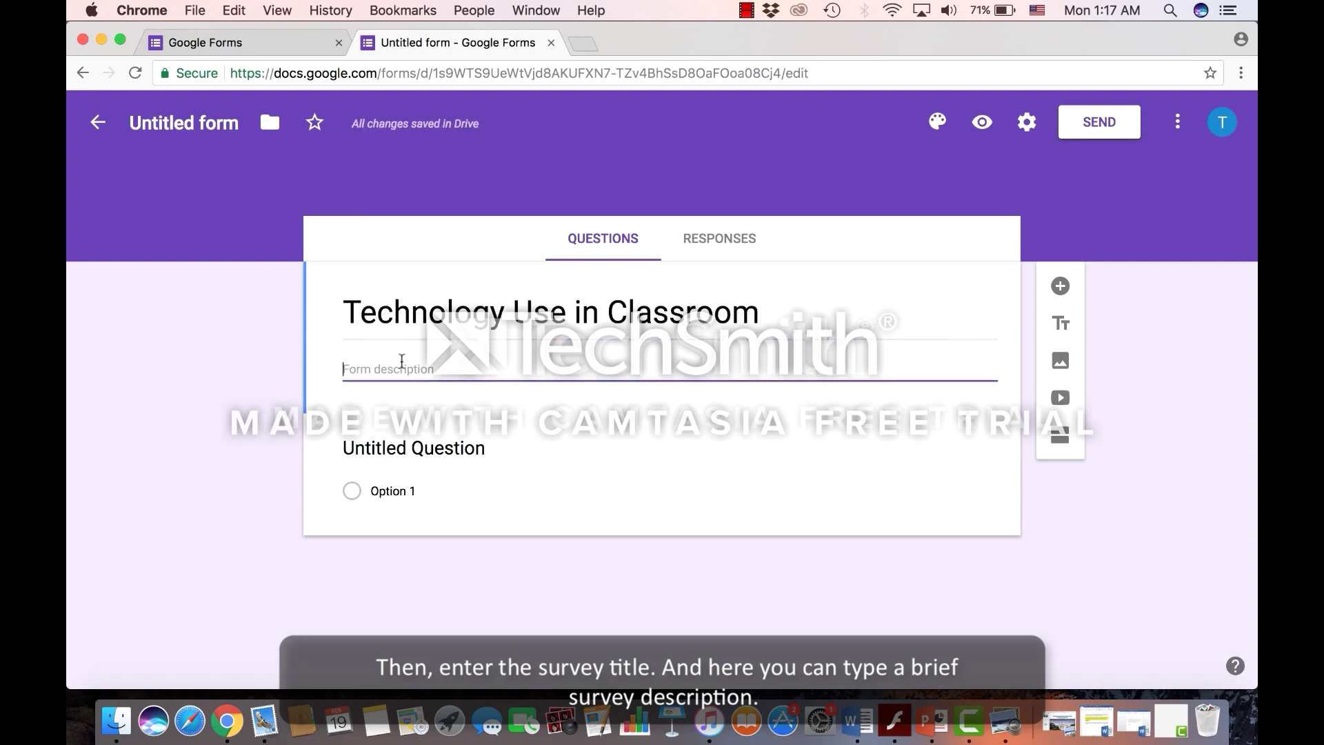
Paste the survey description and a multiple-choice first question about forum posting and engagement
type("The survey is to examine the effectiveness of the use of technology in classroom. Please feel free to choose the one that best fits you. Thank you for sharing your learning experience.")
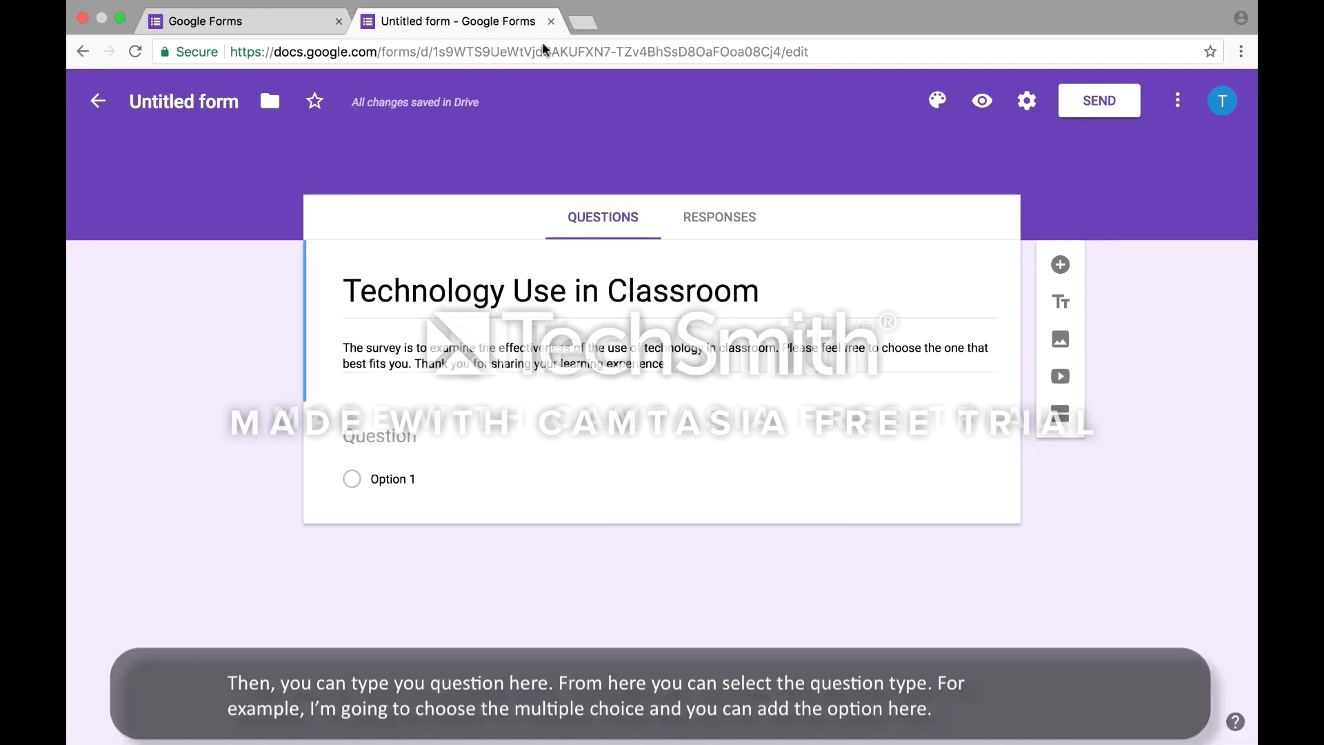
left_click(439, 441)
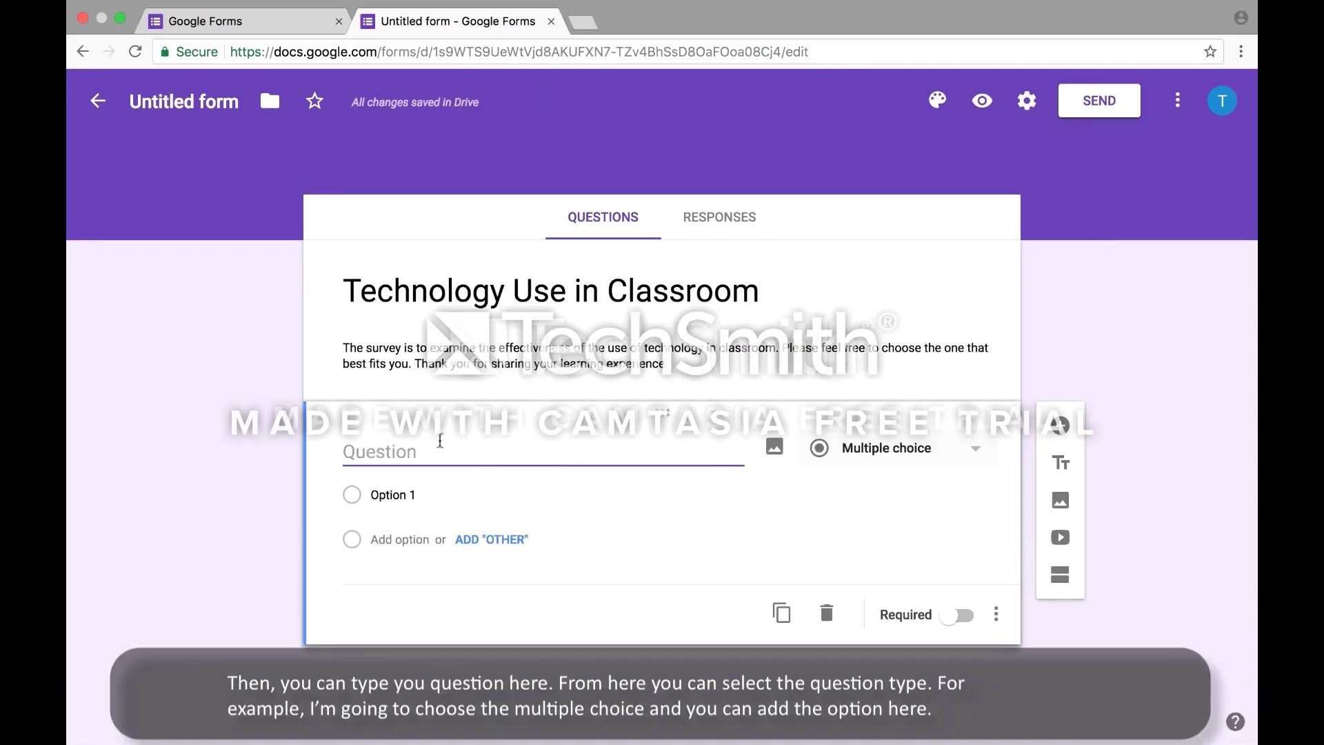
type("Posting on the online discussion forum kept me engaged and actively thinking about the class material?")
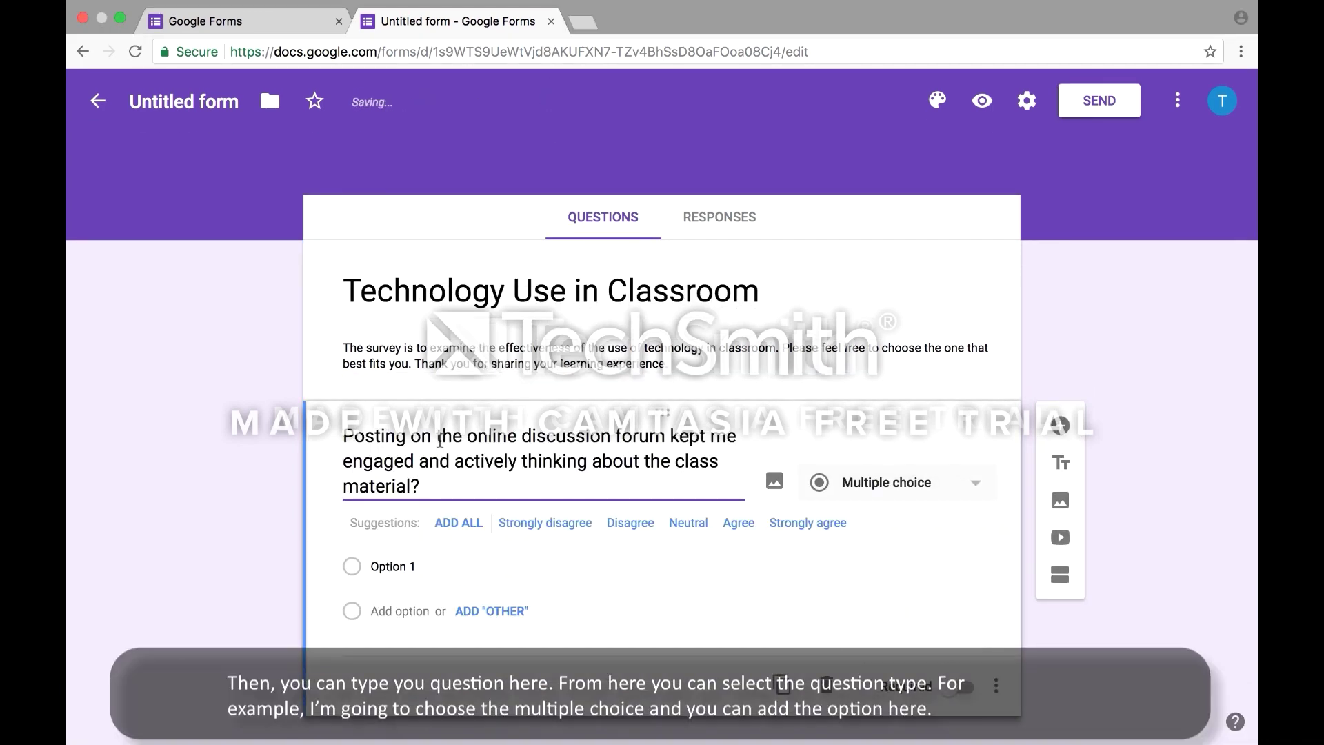
left_click(892, 496)
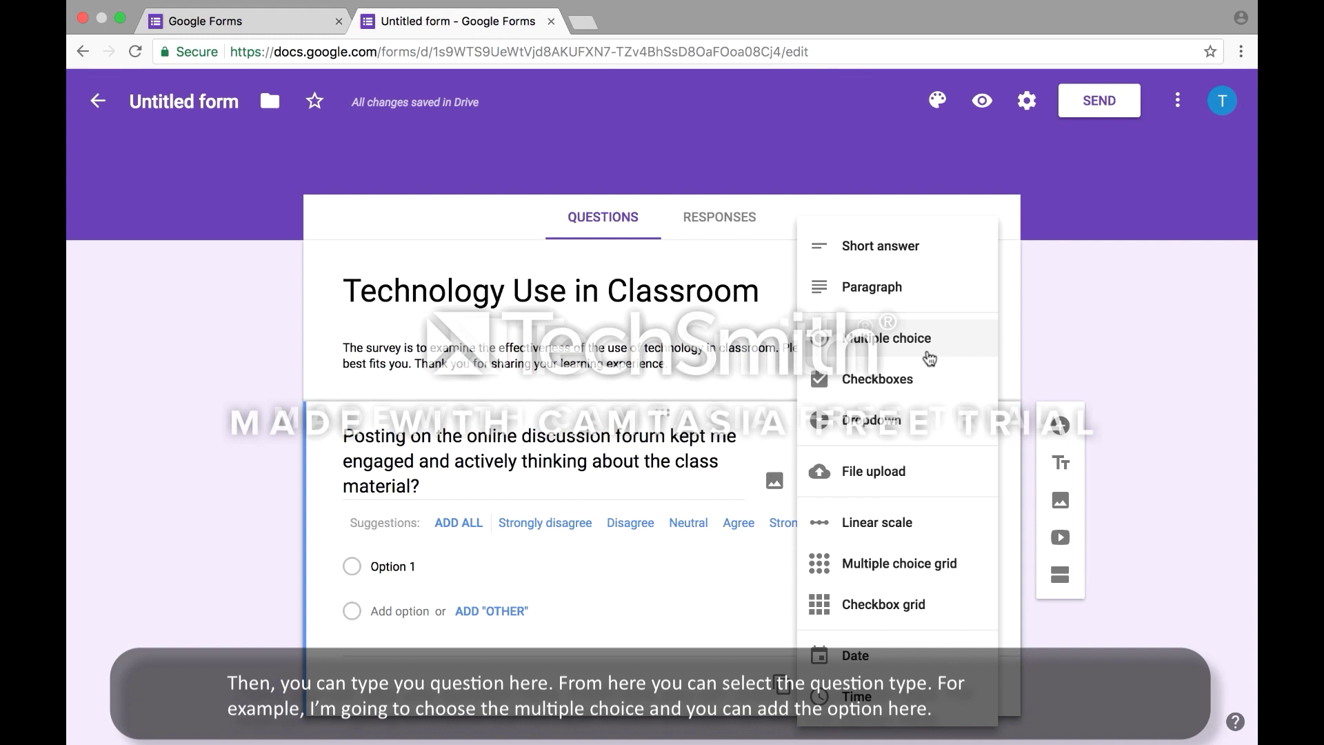
left_click(927, 357)
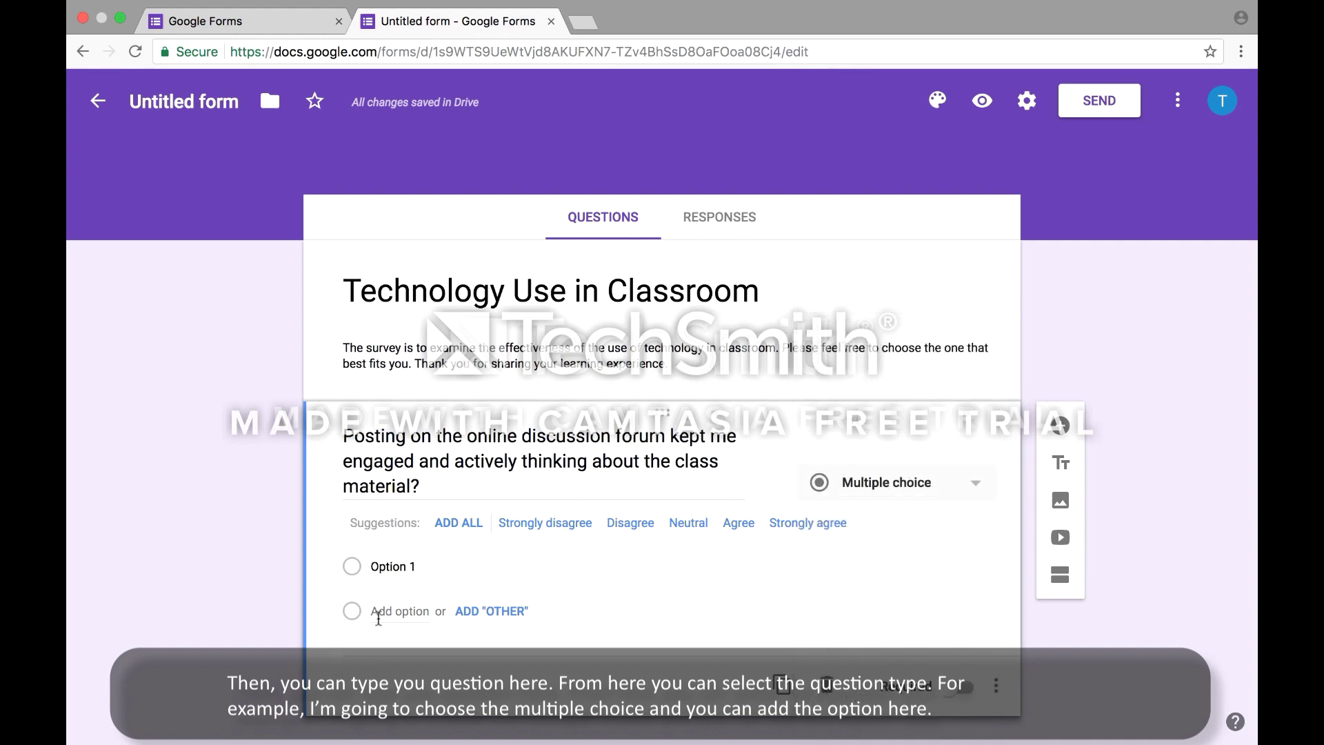
Add more answer choices to the first question and duplicate it into additional forum questions
left_click(378, 618)
left_click(378, 582)
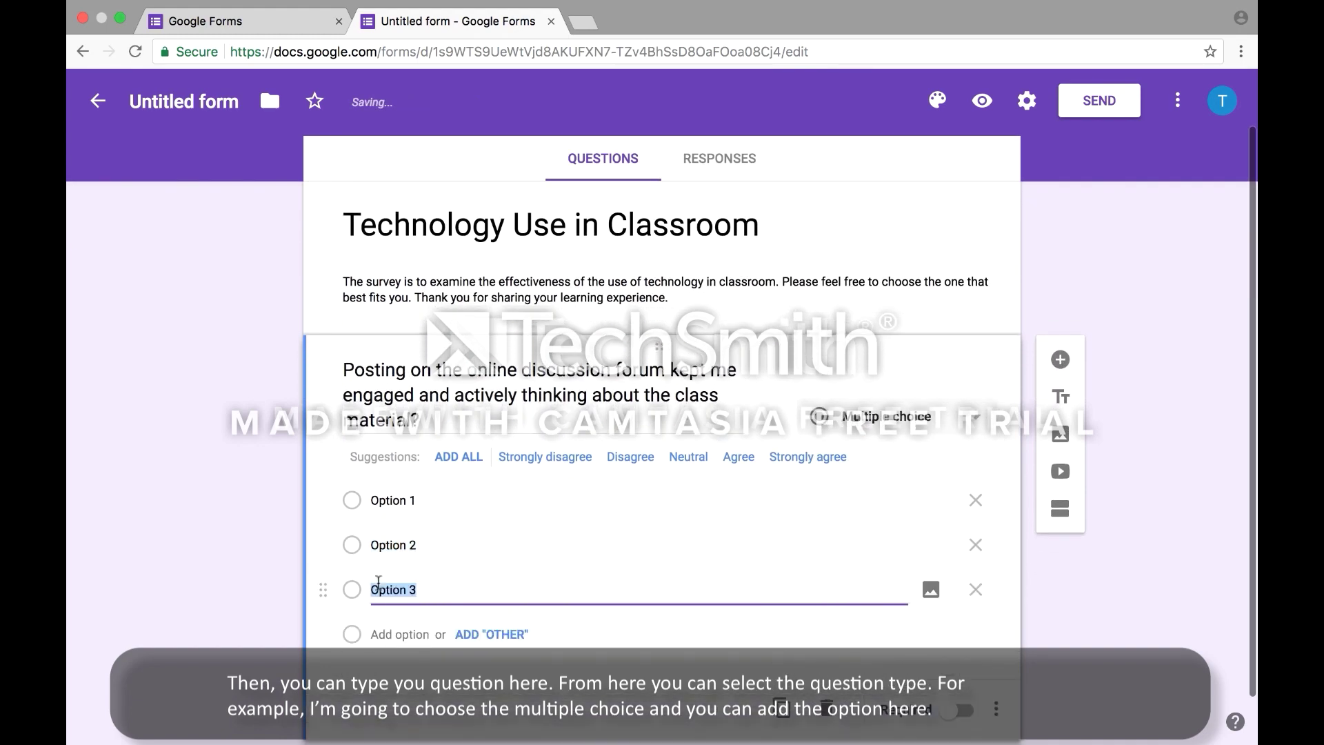
scroll(682, 589, "down", 2)
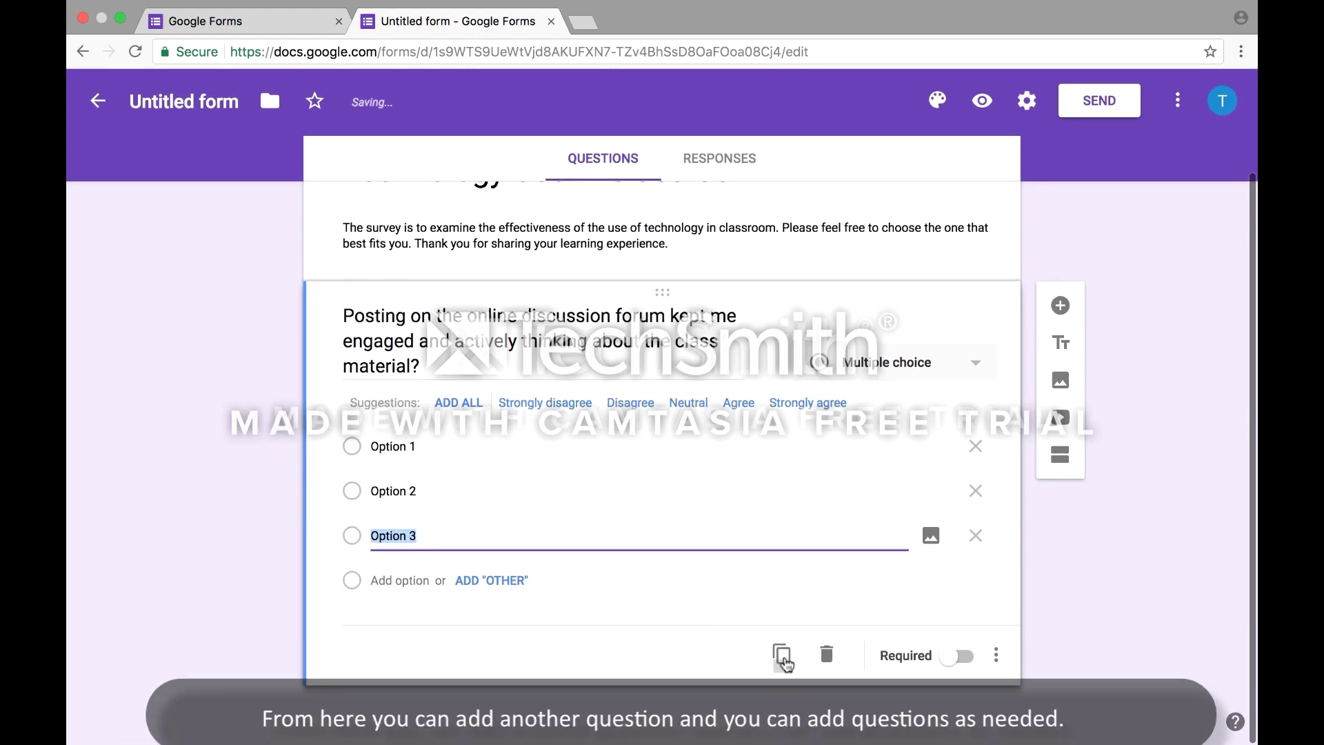
left_click(783, 660)
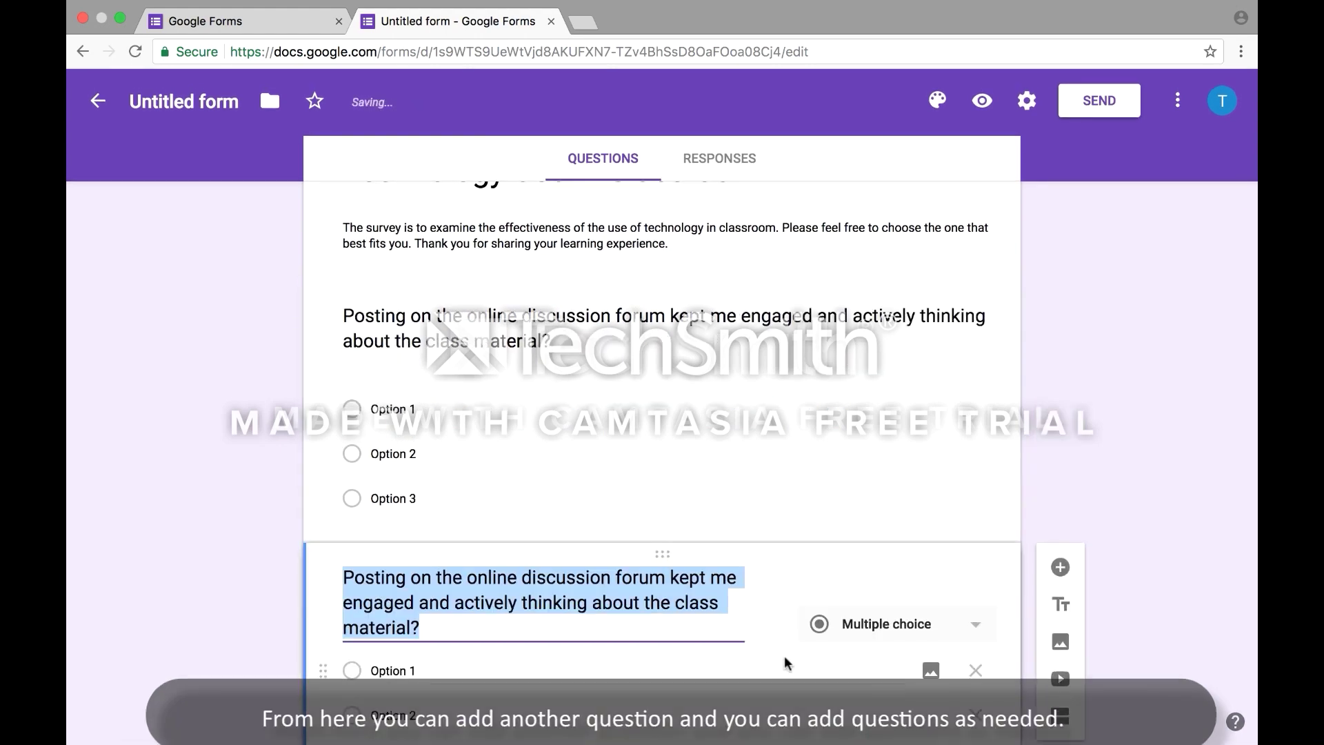
left_click(783, 653)
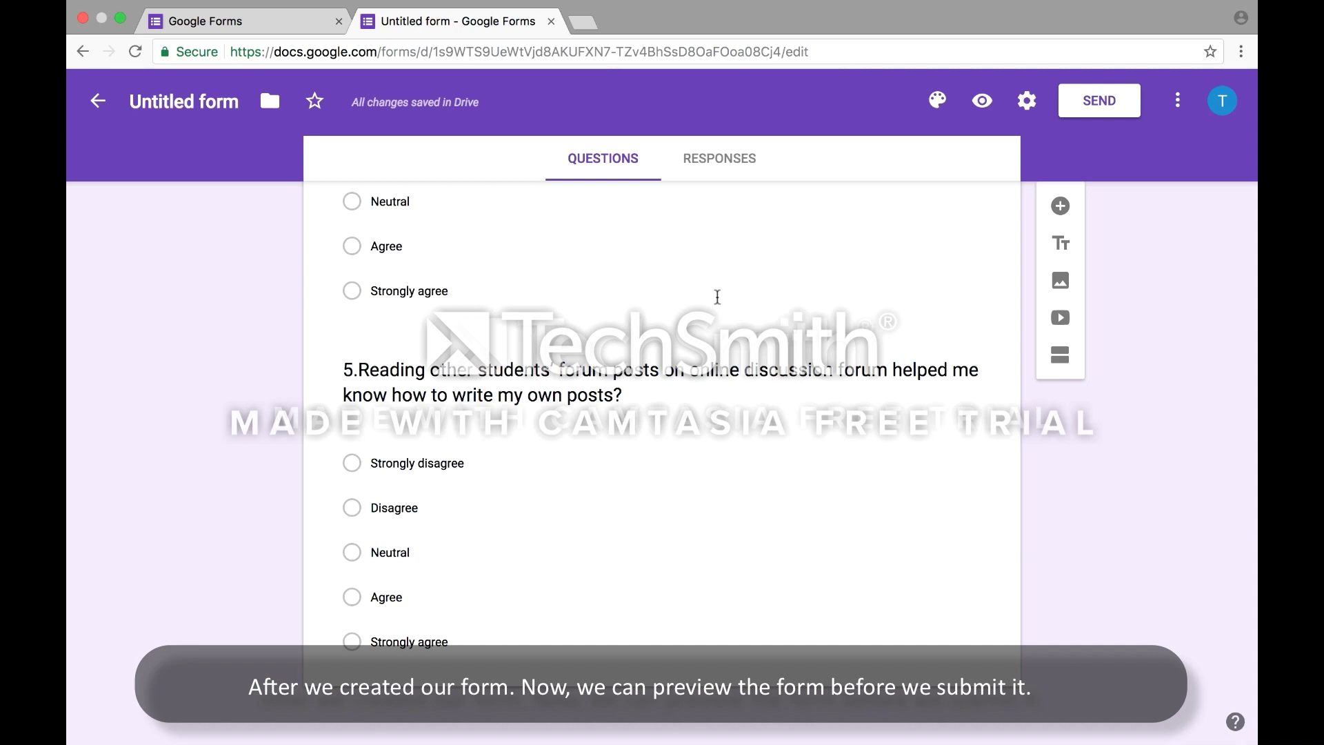
scroll(717, 296, "up", 5)
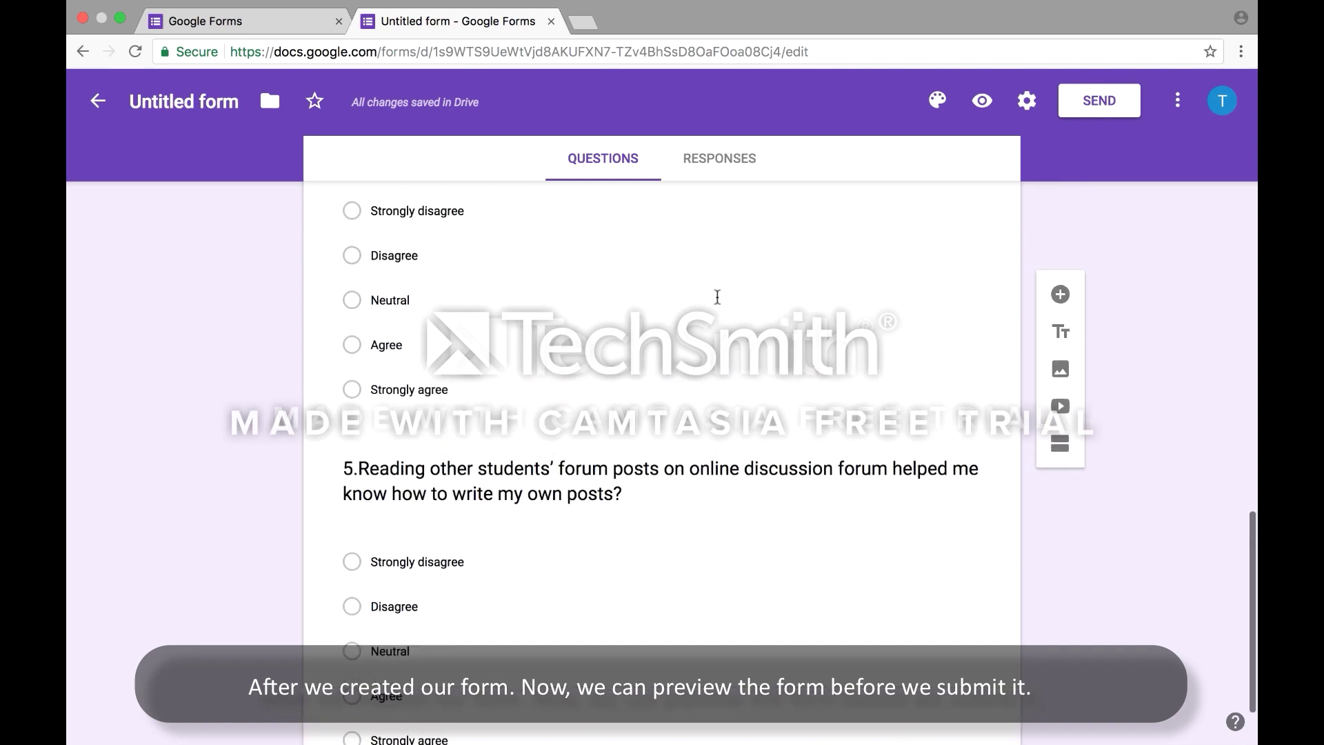
scroll(717, 300, "up", 7)
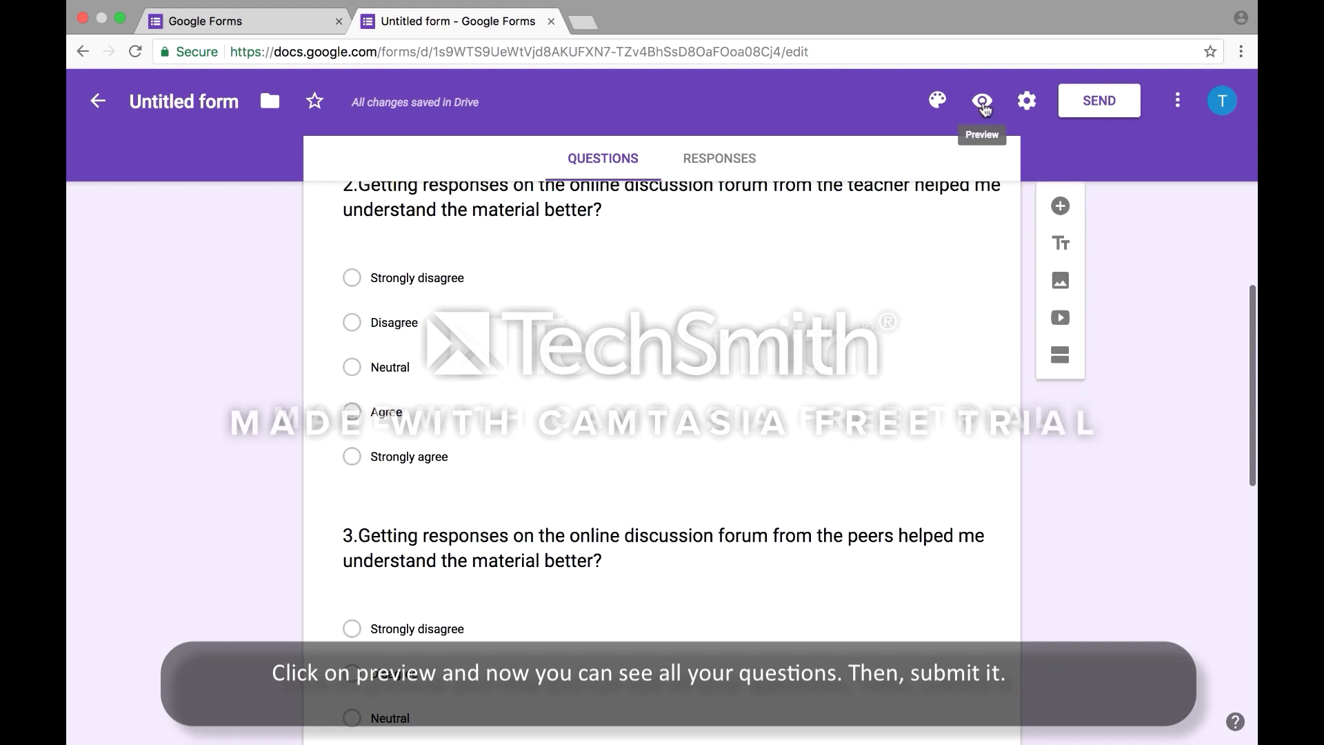
Preview the Tech Use in Classroom form and scroll through it to the Submit button
left_click(984, 104)
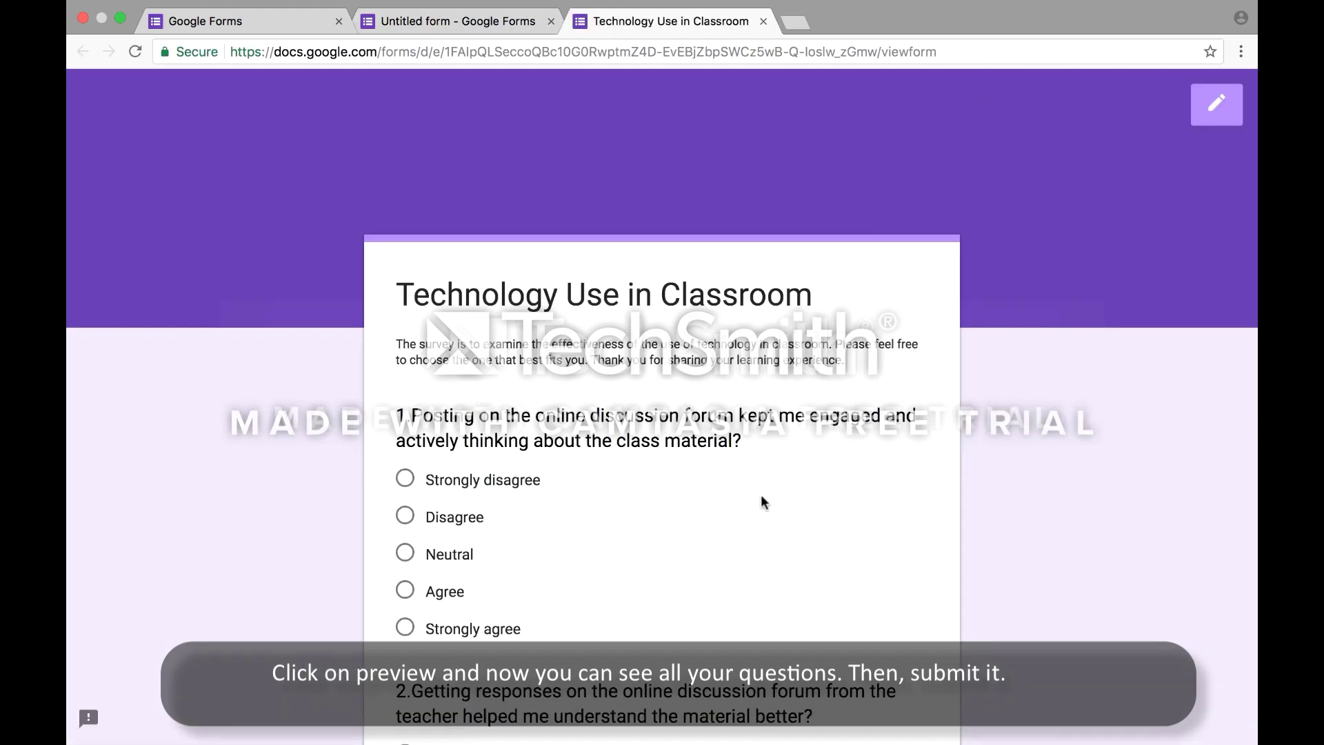
scroll(761, 496, "down", 3)
scroll(761, 498, "down", 5)
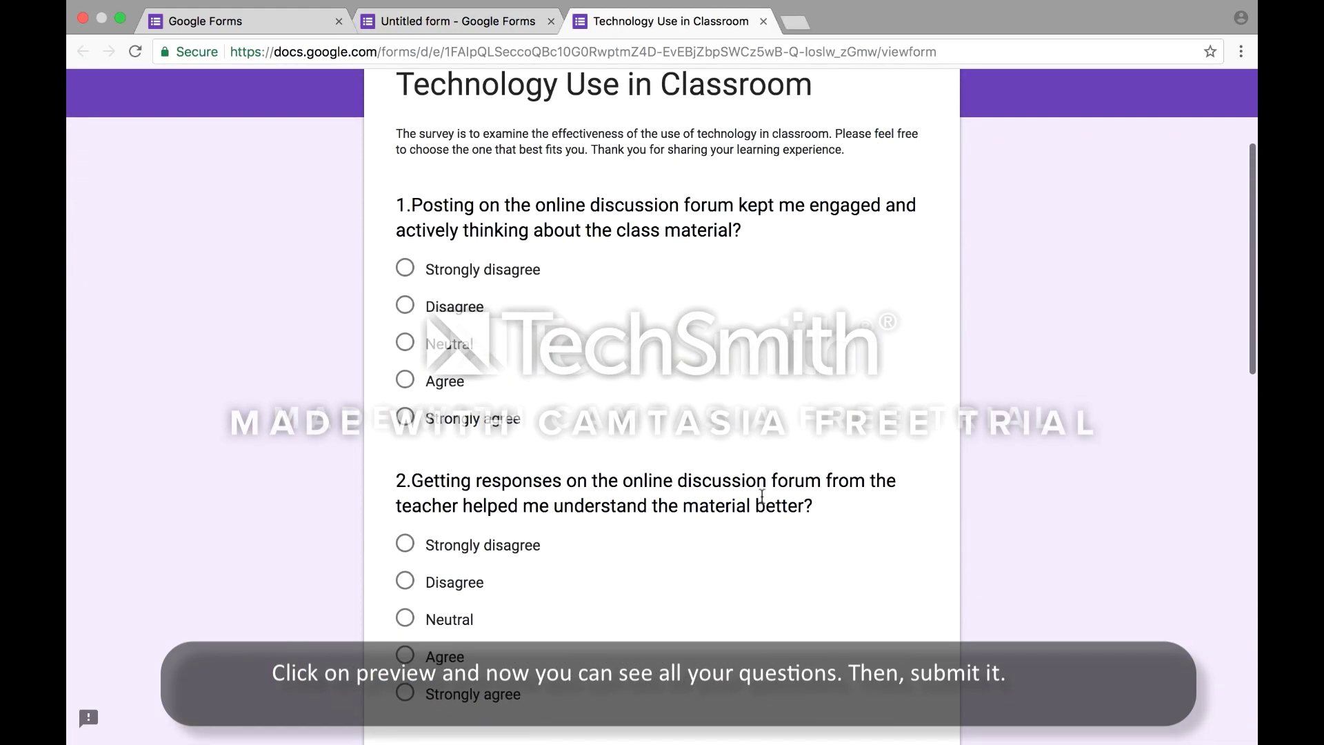
scroll(761, 496, "down", 7)
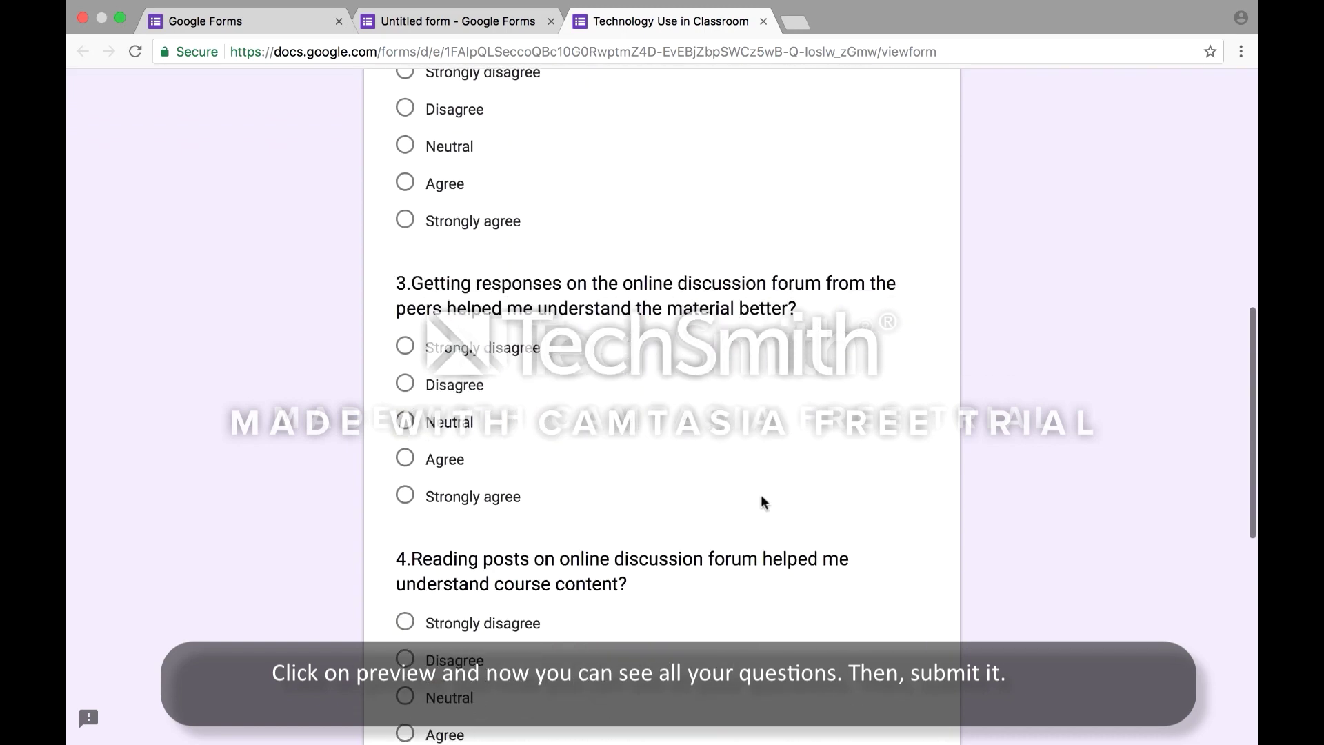
scroll(761, 496, "down", 4)
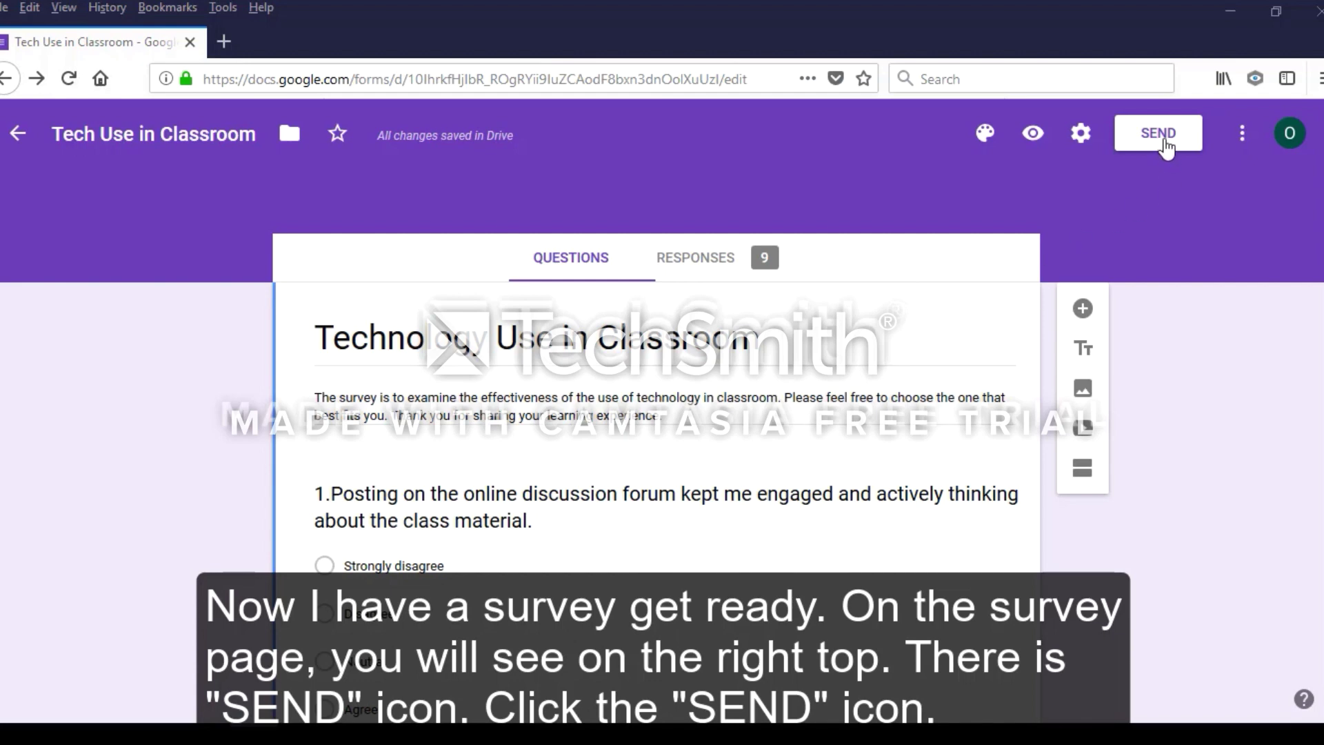
Open the Send form dialog, check the Link and Embed HTML options, then choose Email
left_click(1164, 141)
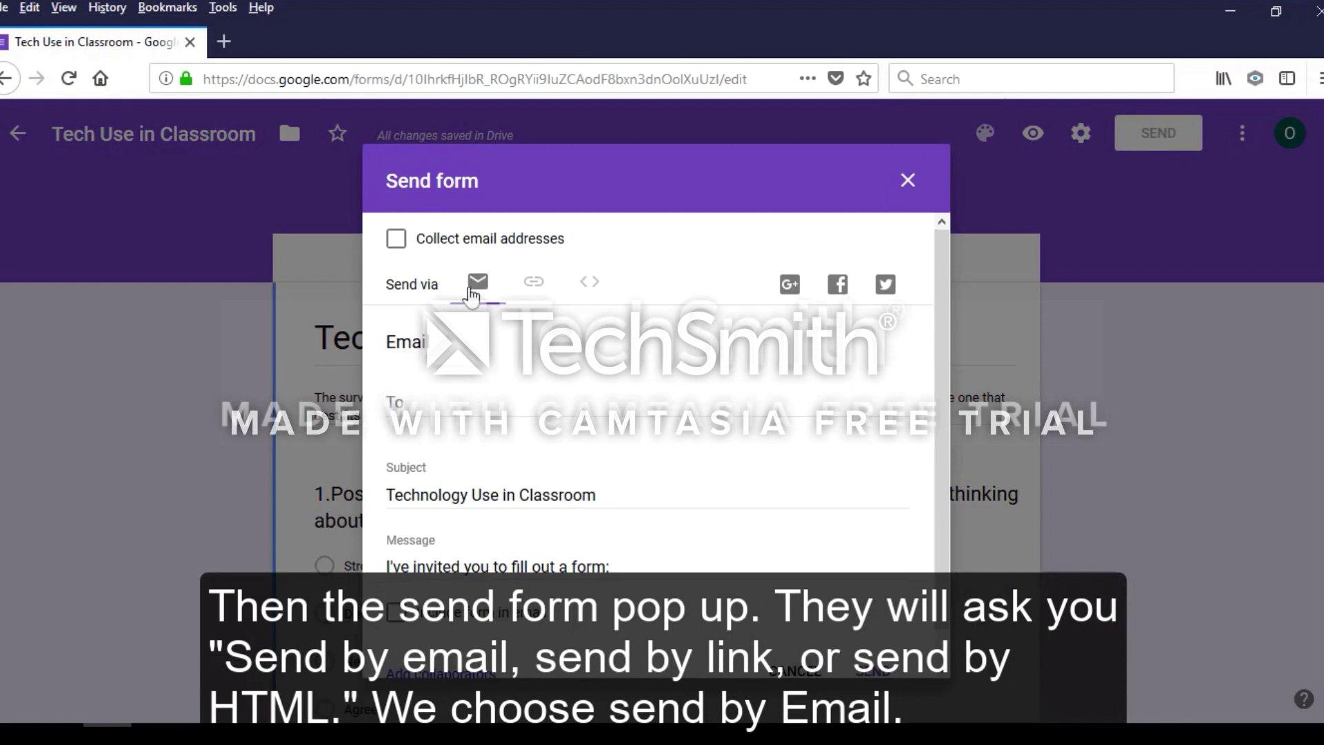
left_click(534, 286)
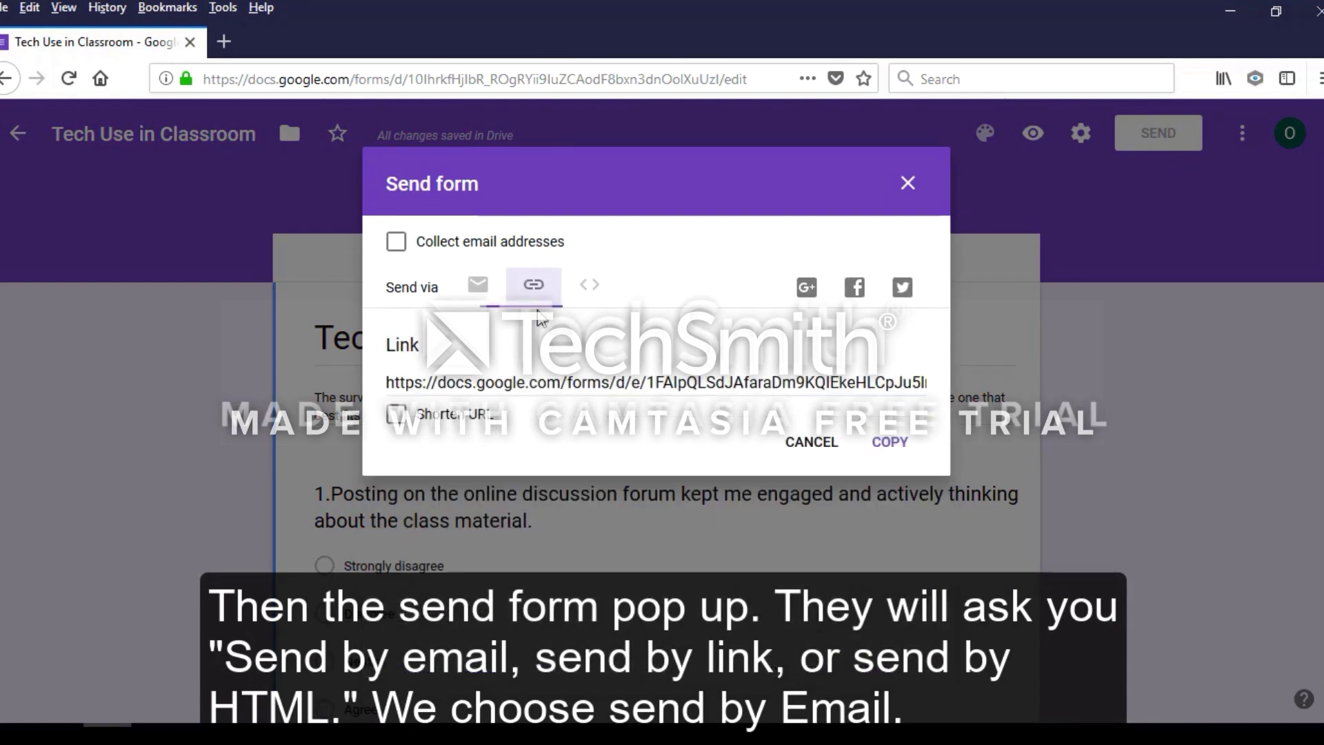
left_click(589, 288)
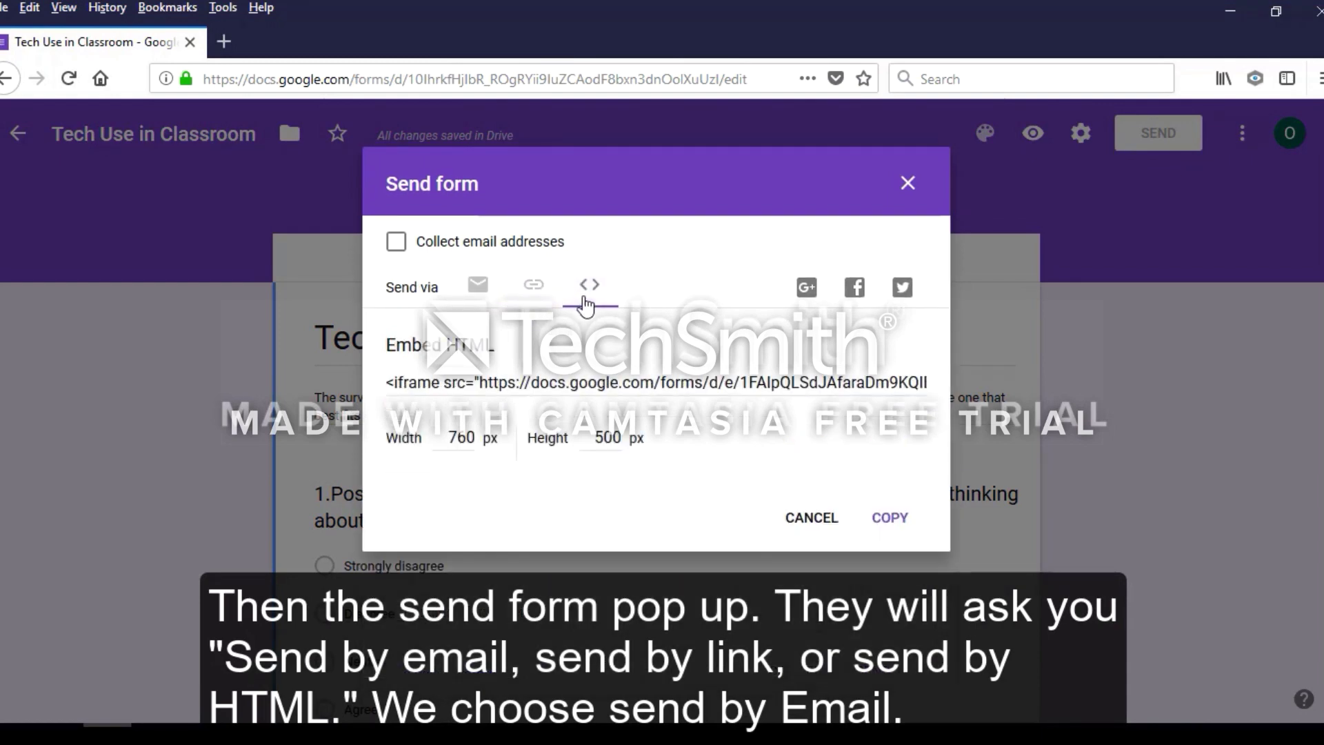
left_click(478, 288)
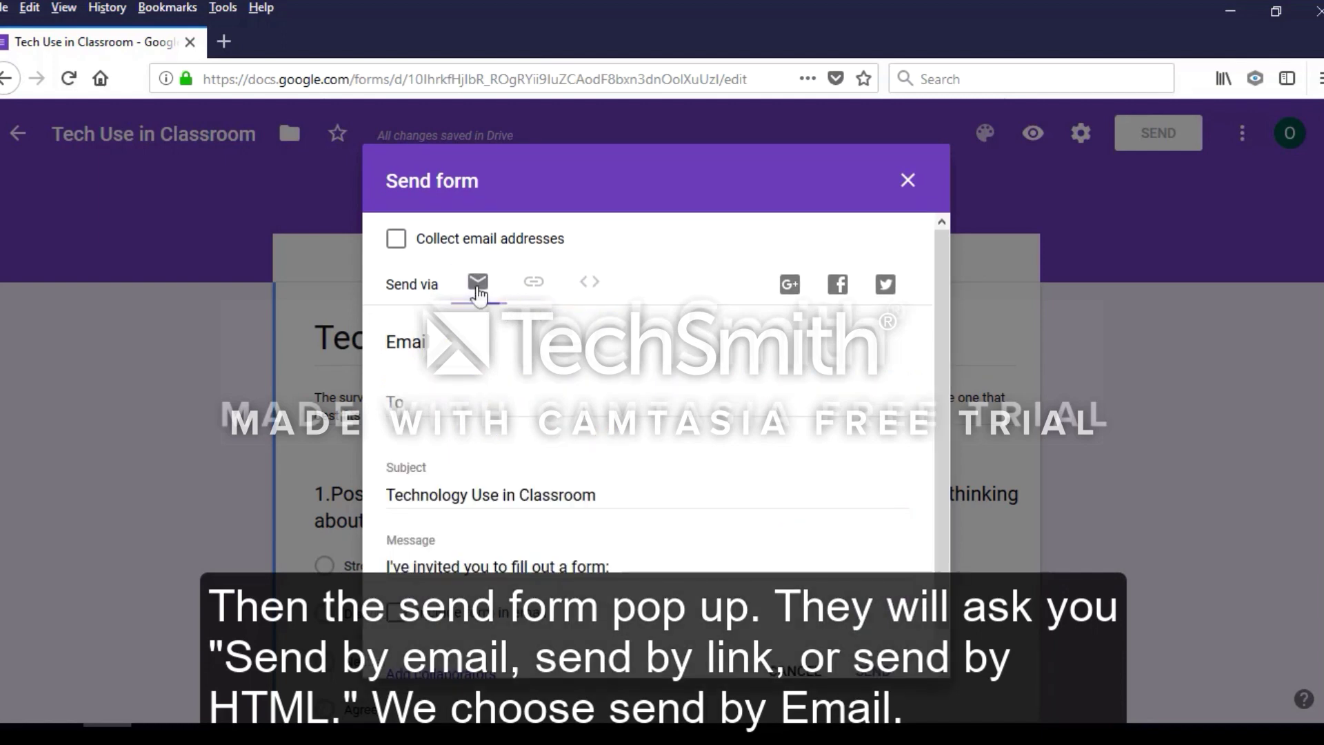
Enter three recipients' email addresses, correcting a typo, and send the survey invitation
left_click(418, 407)
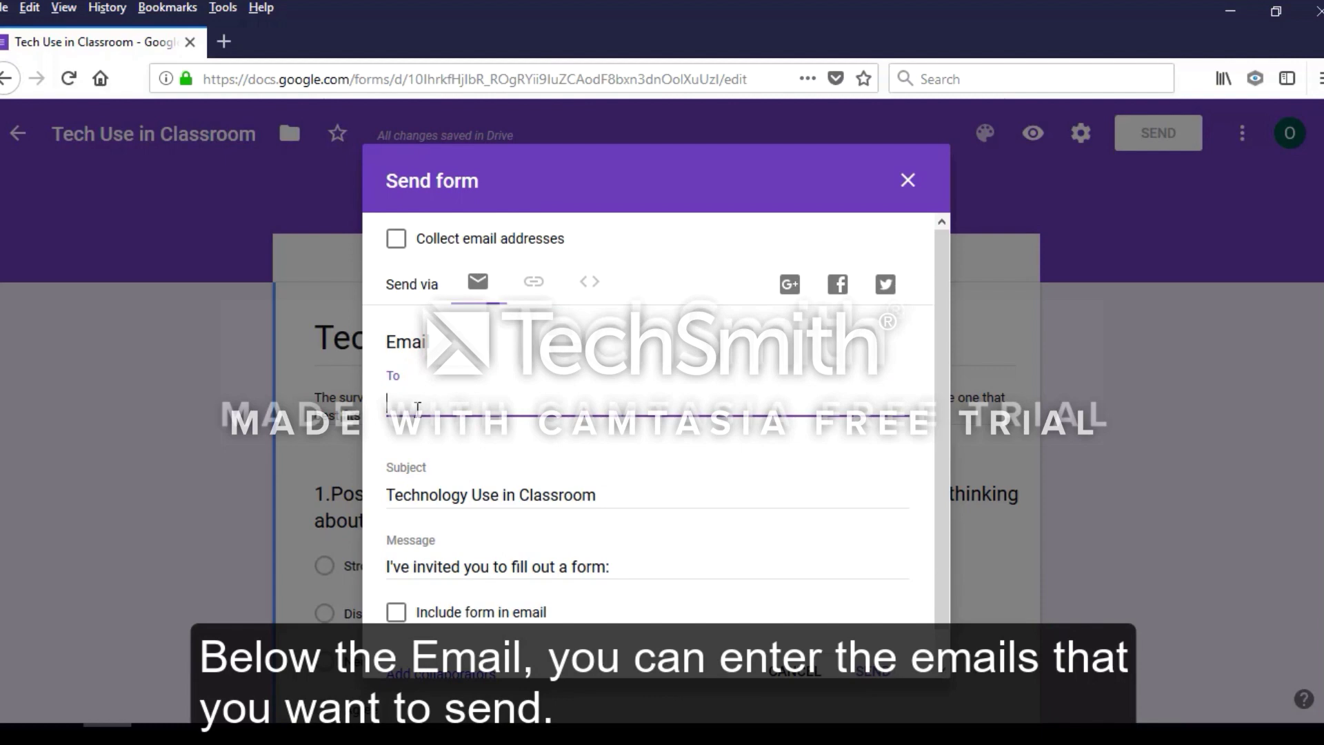
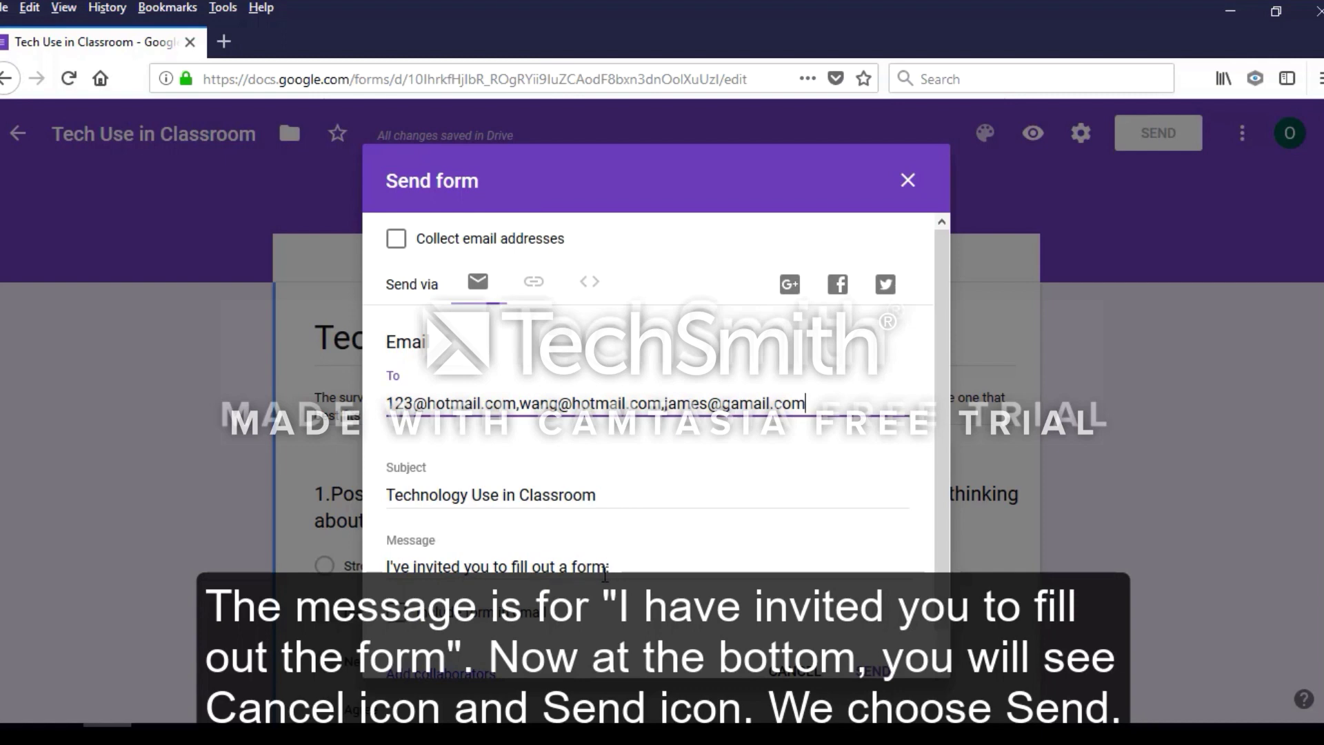
scroll(712, 547, "down", 1)
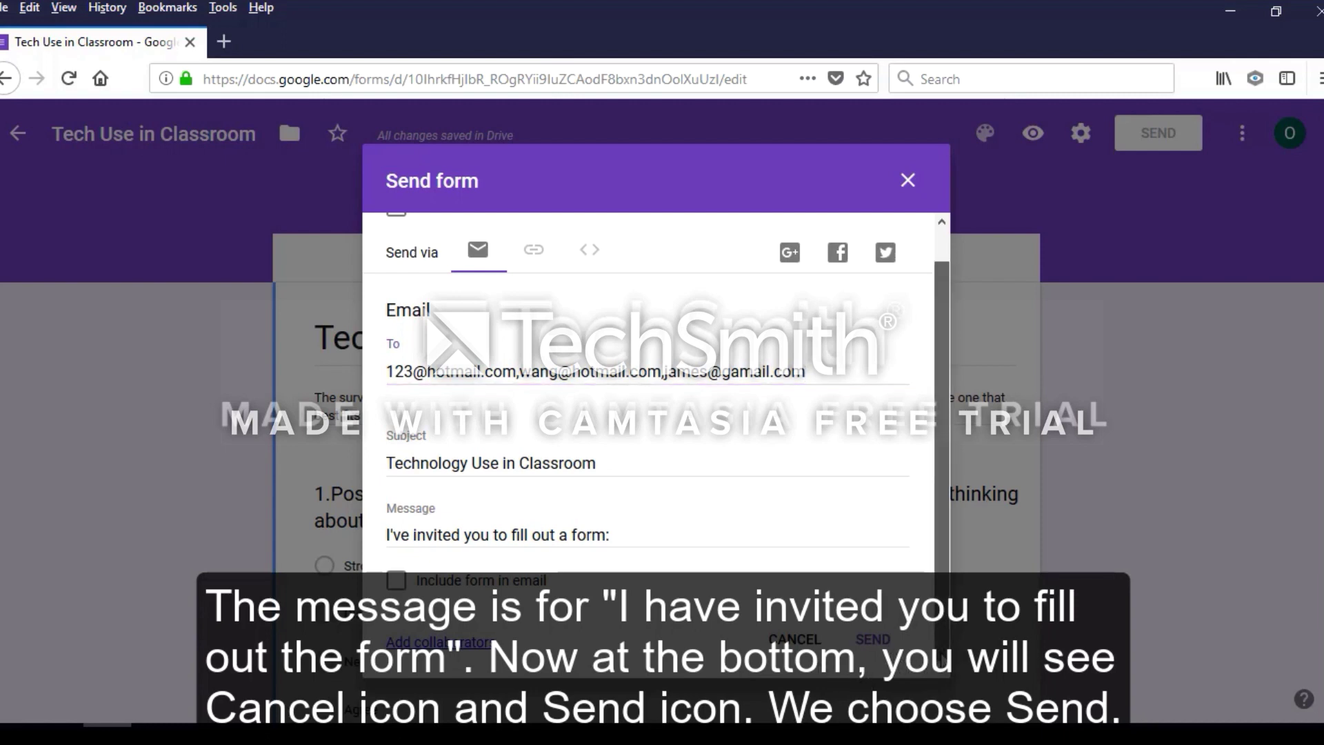
left_click(873, 640)
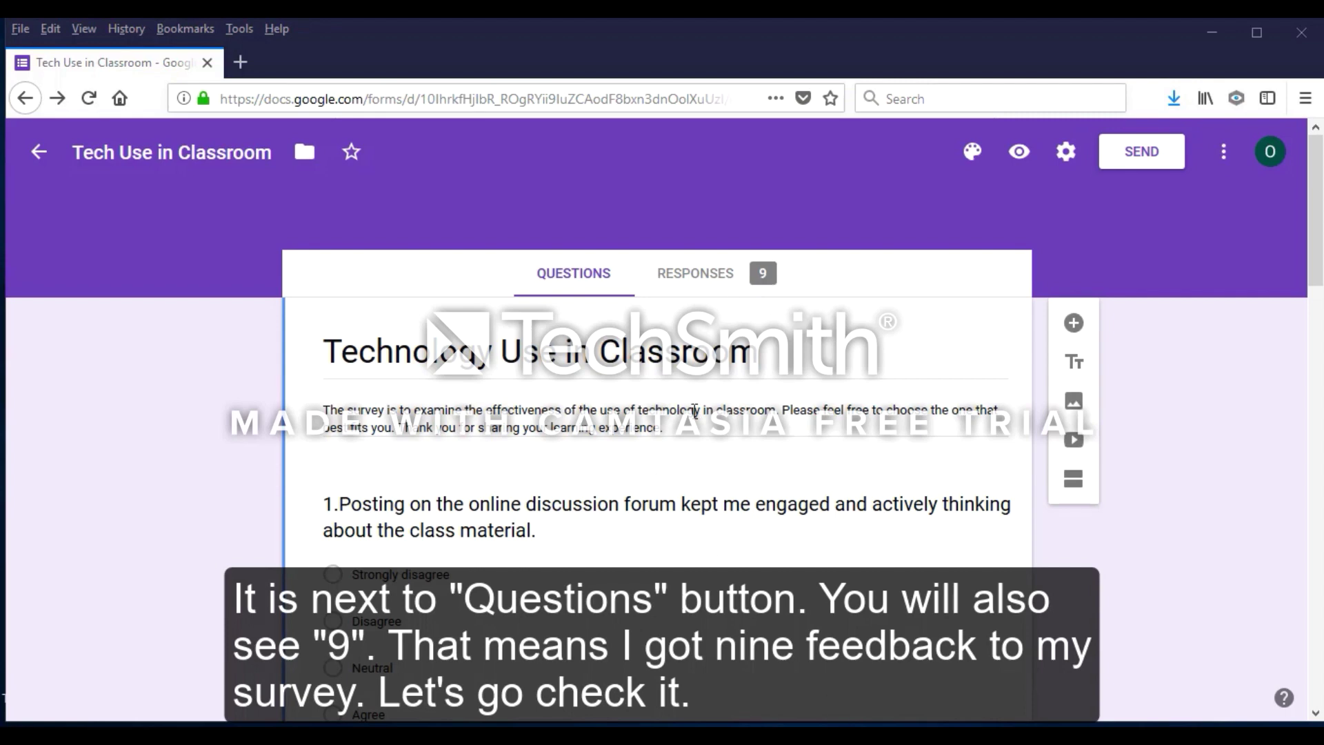
Review the Responses summary pie charts for each question across the 9 responses
left_click(705, 282)
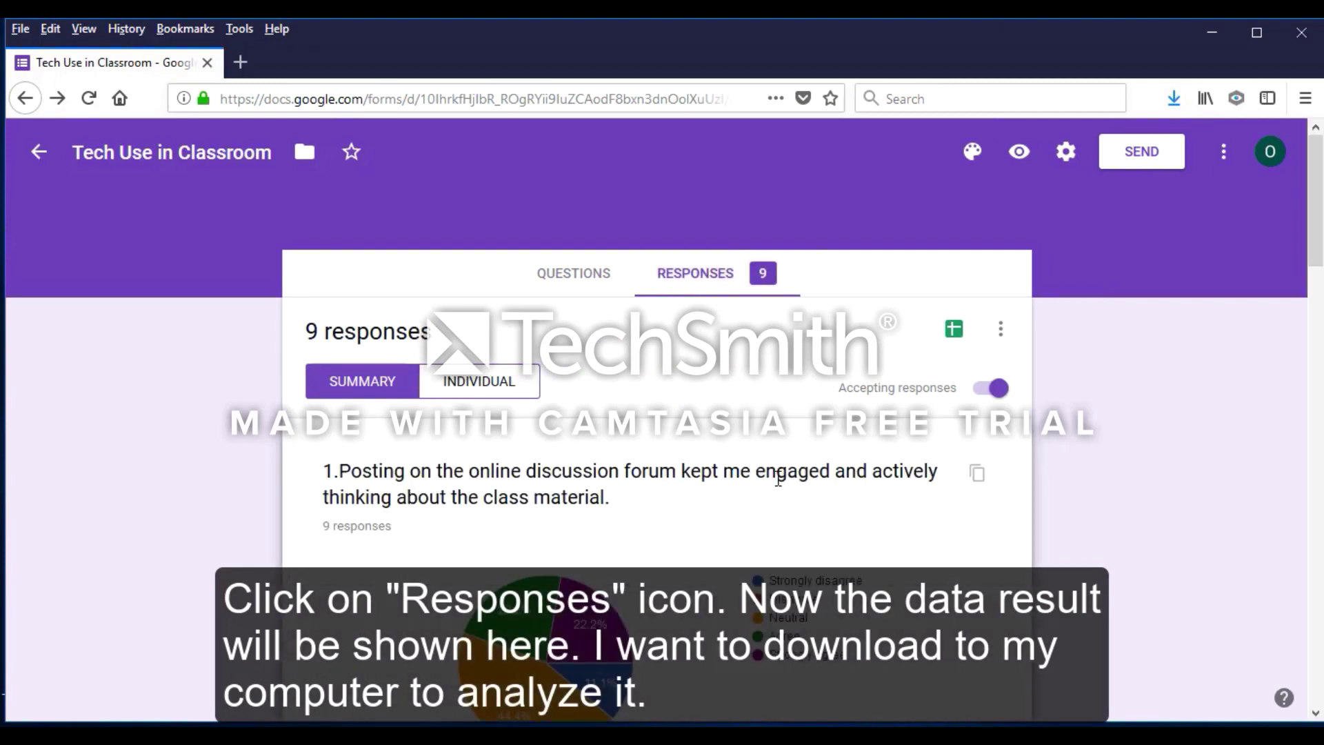
scroll(778, 477, "down", 10)
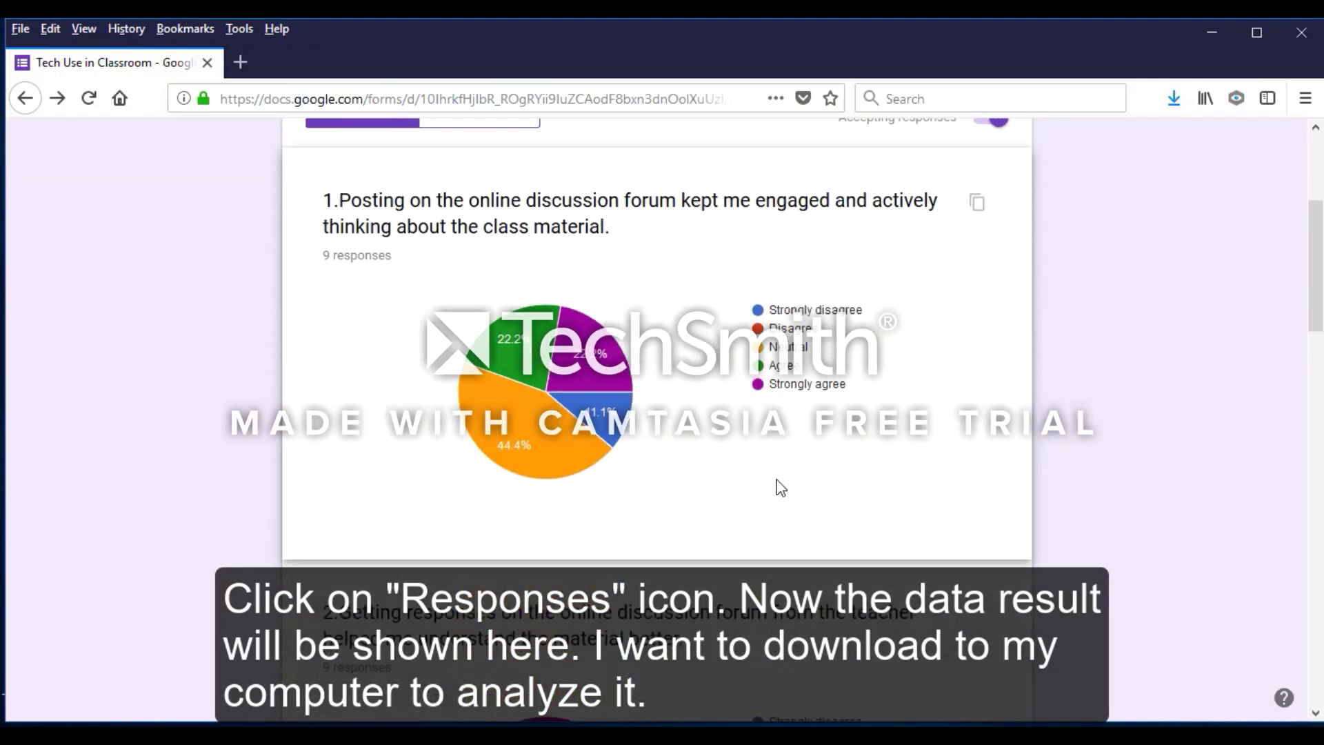
scroll(780, 481, "down", 12)
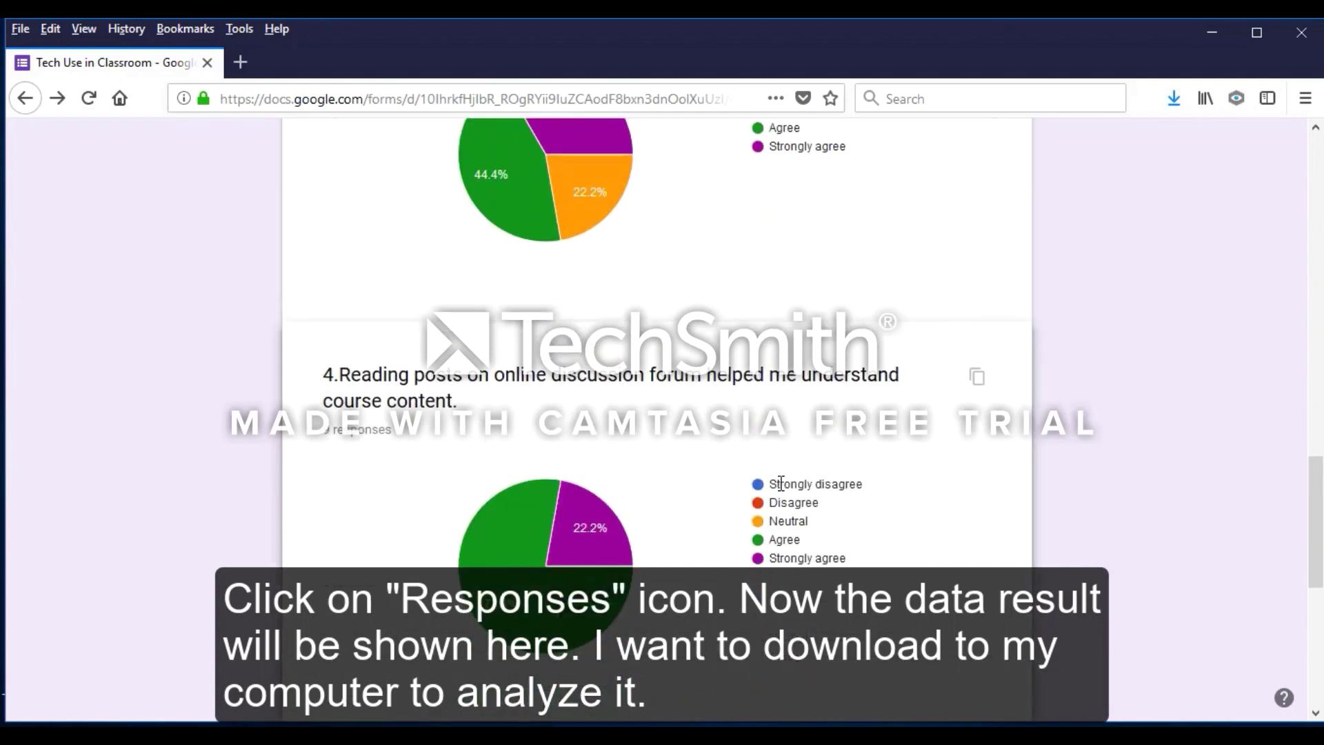
scroll(782, 483, "up", 20)
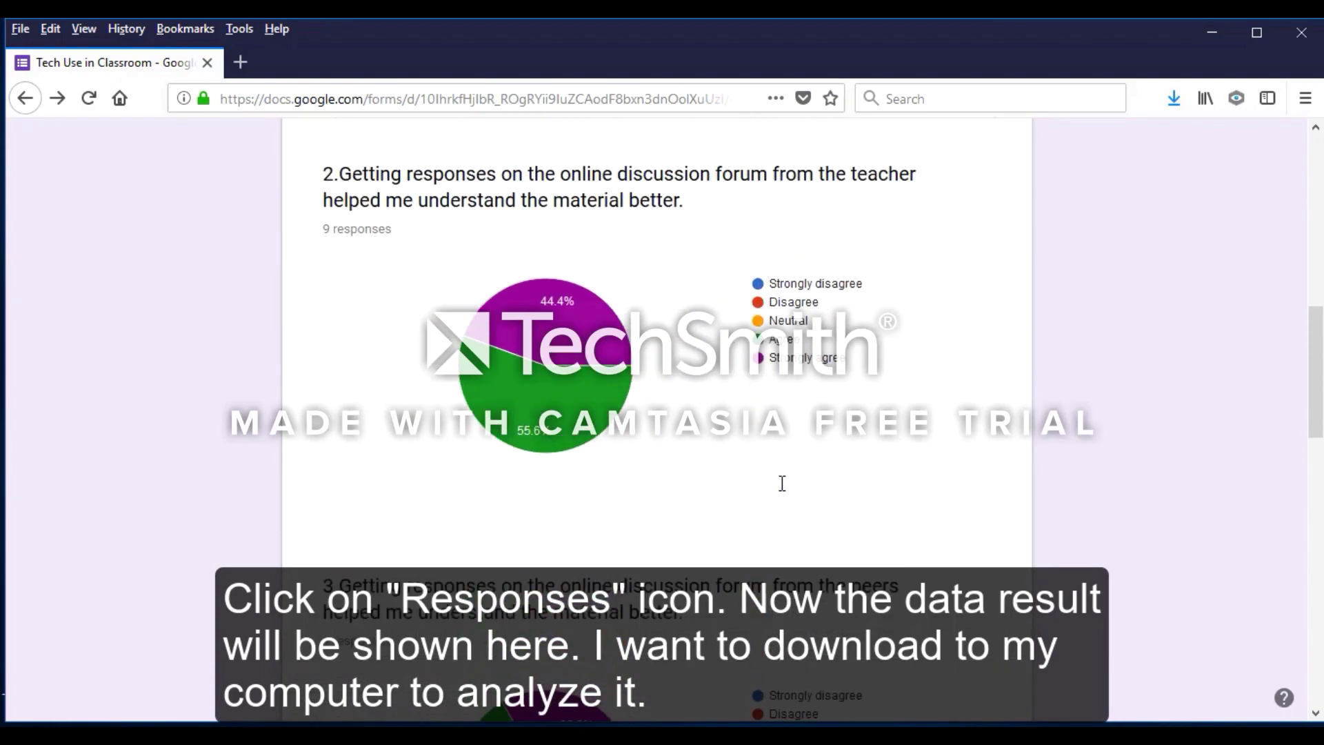
scroll(782, 483, "up", 2)
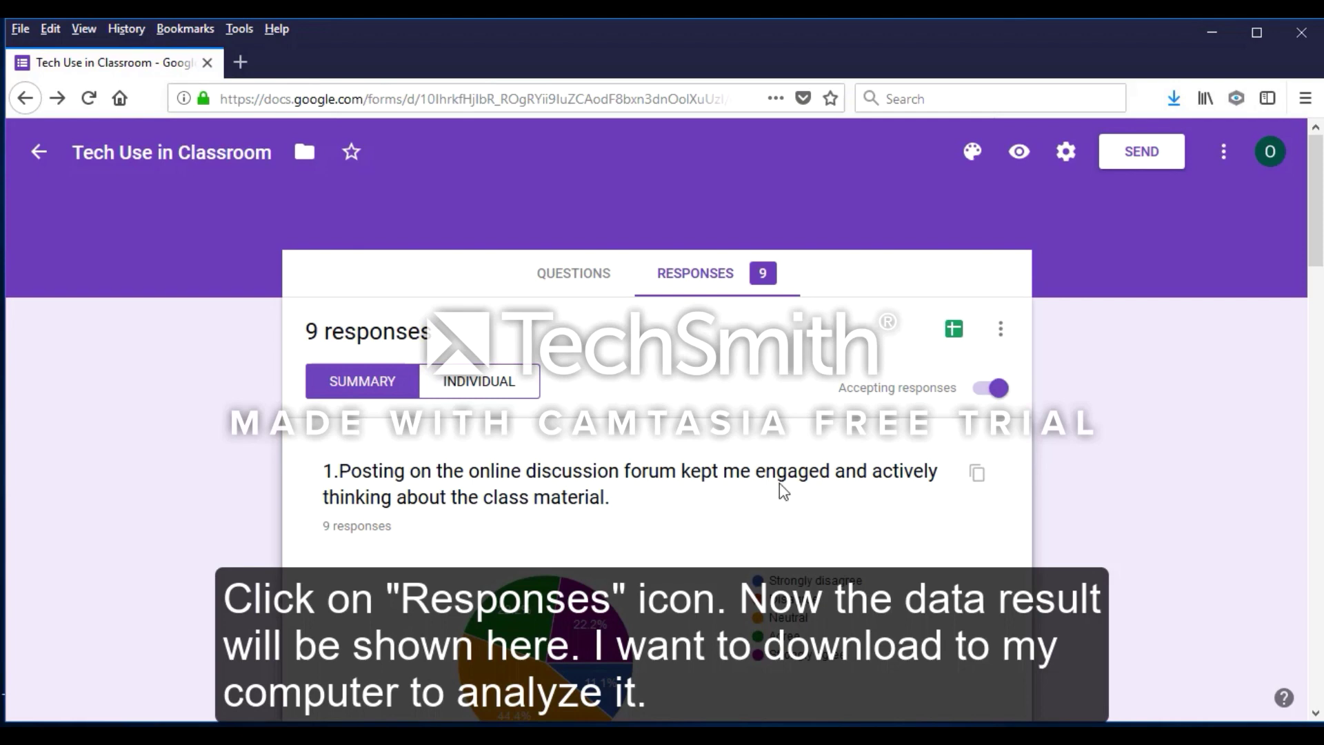
Download the responses as CSV and save Tech Use in Classroom.csv.zip to the Desktop
left_click(1002, 333)
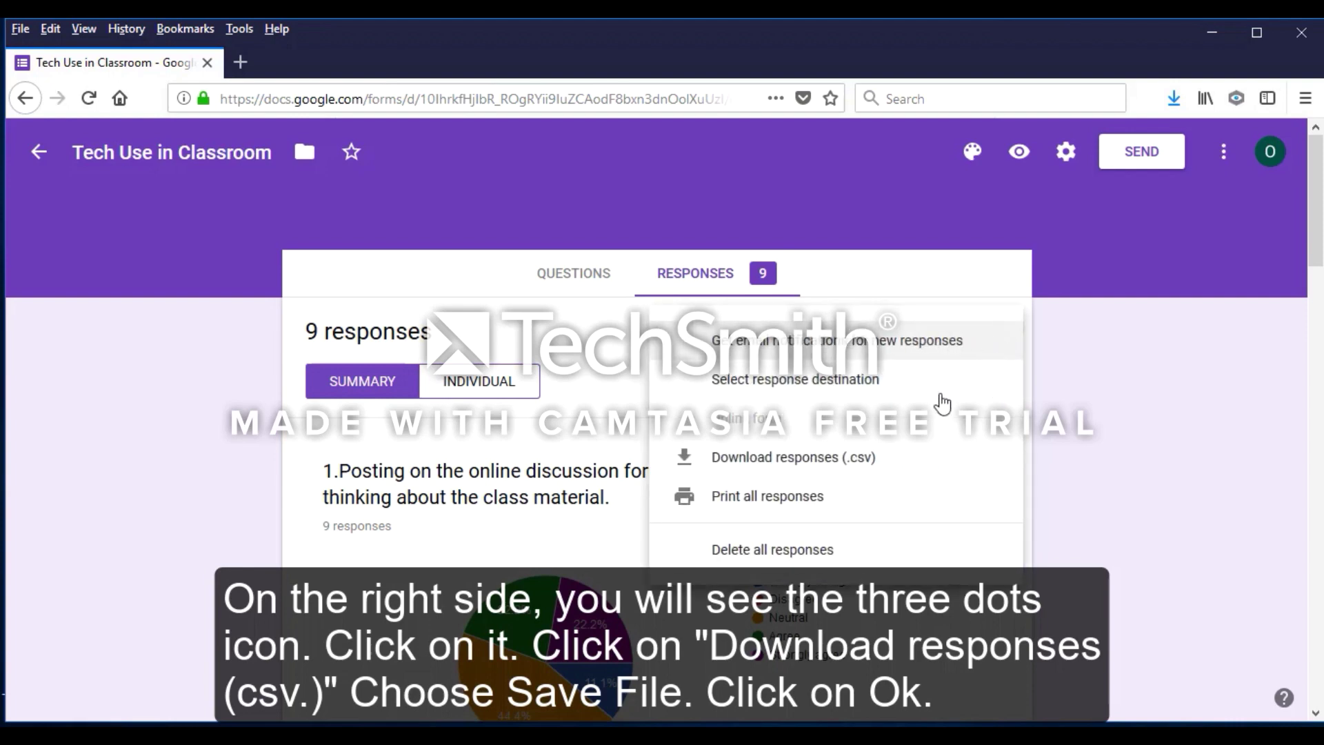
left_click(791, 467)
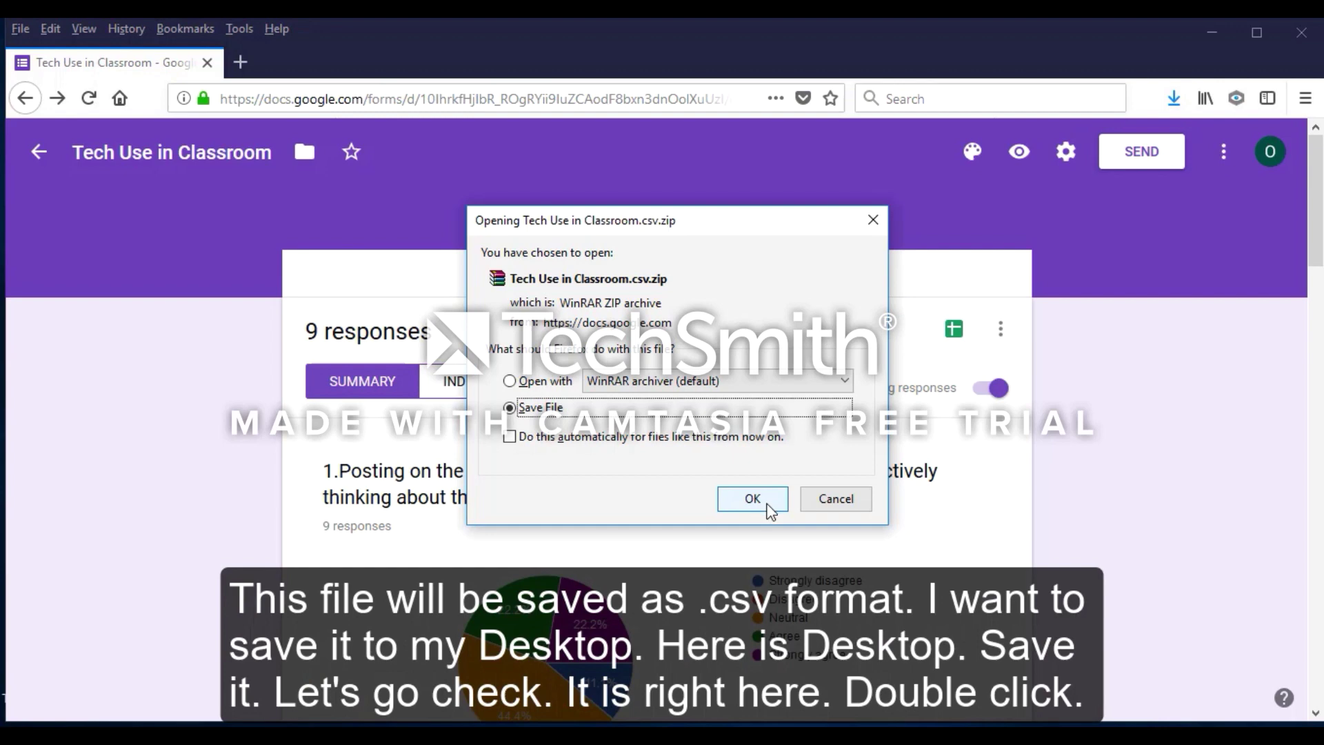
left_click(767, 505)
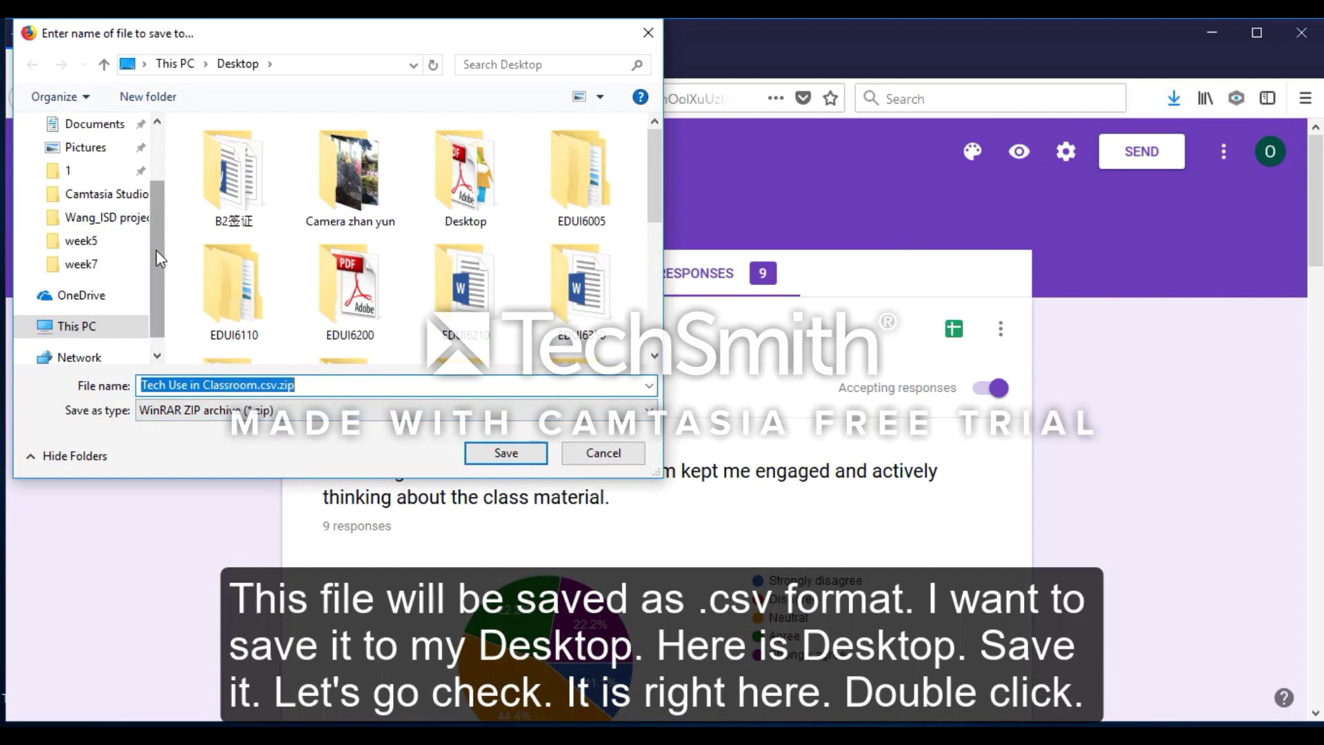
left_click_drag(156, 249, 156, 197)
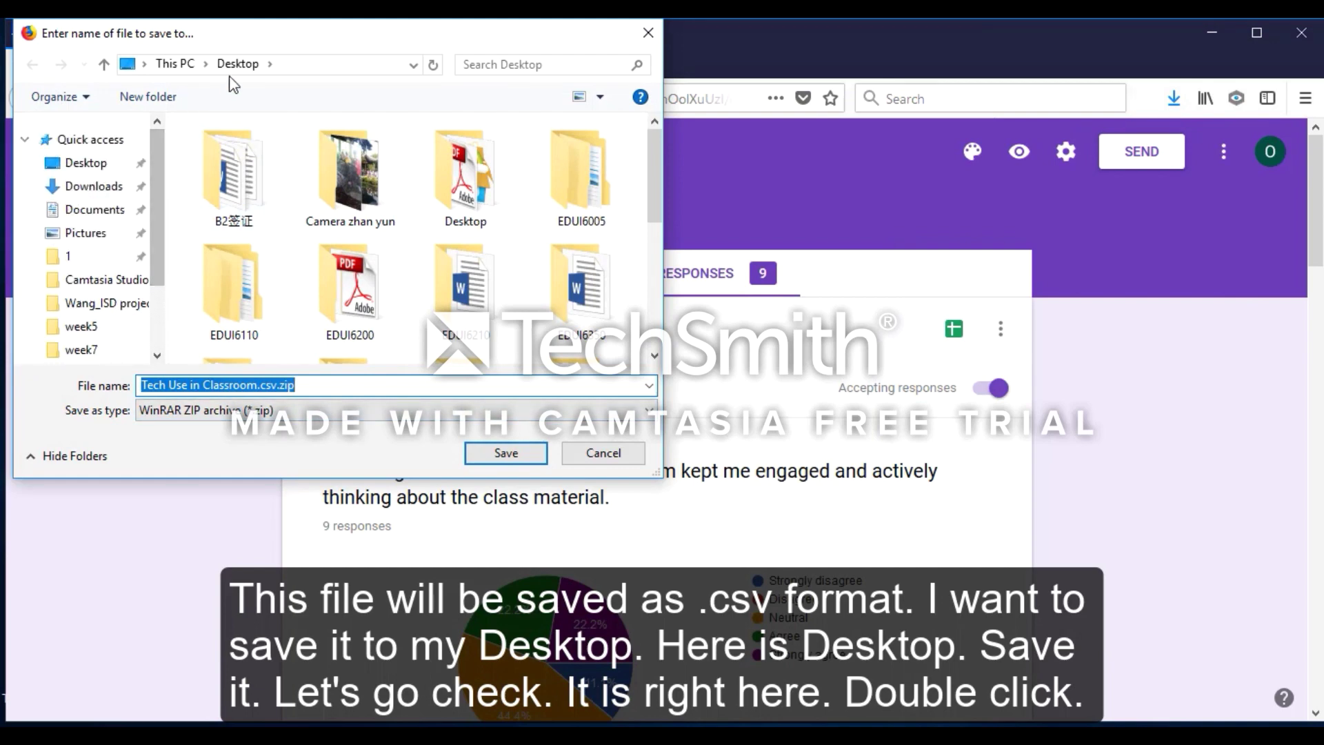
left_click(531, 458)
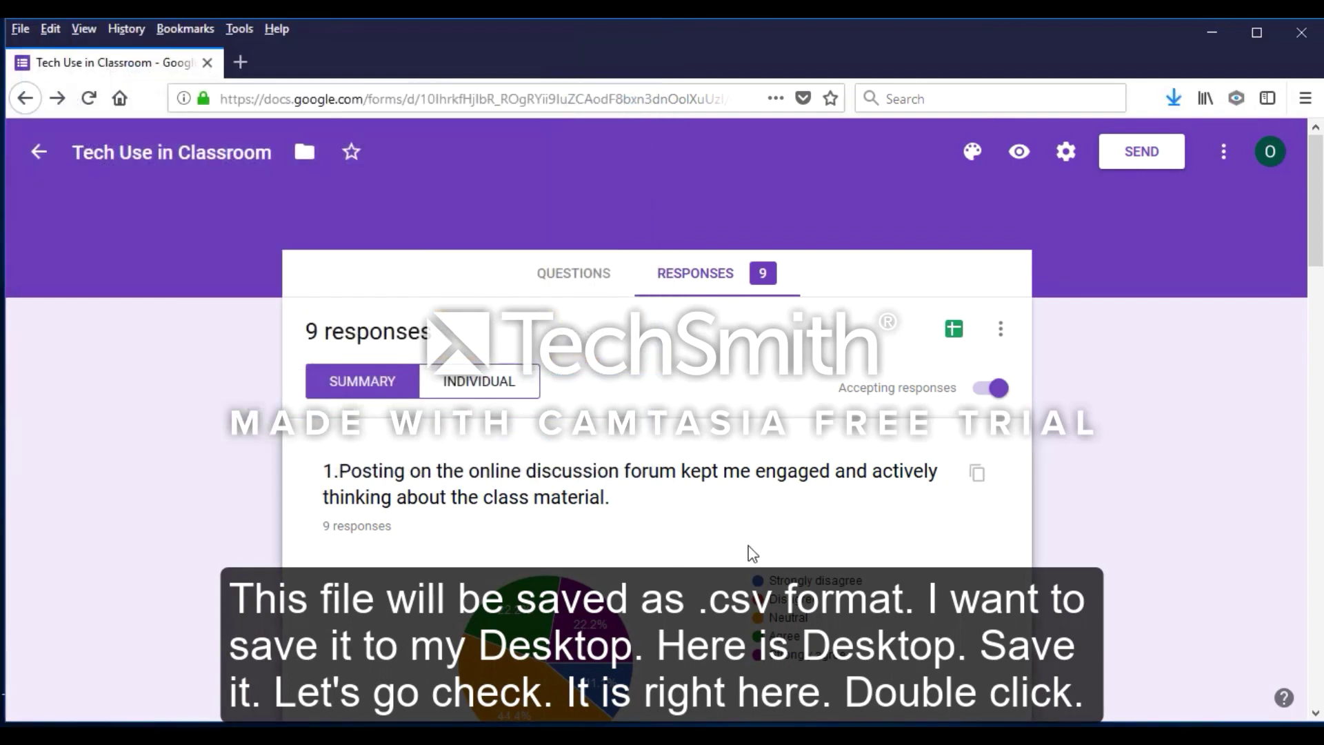
Open the desktop Tech Use in Classroom.csv.zip in WinRAR and launch its 1,303-byte CSV in Excel
left_click(1213, 30)
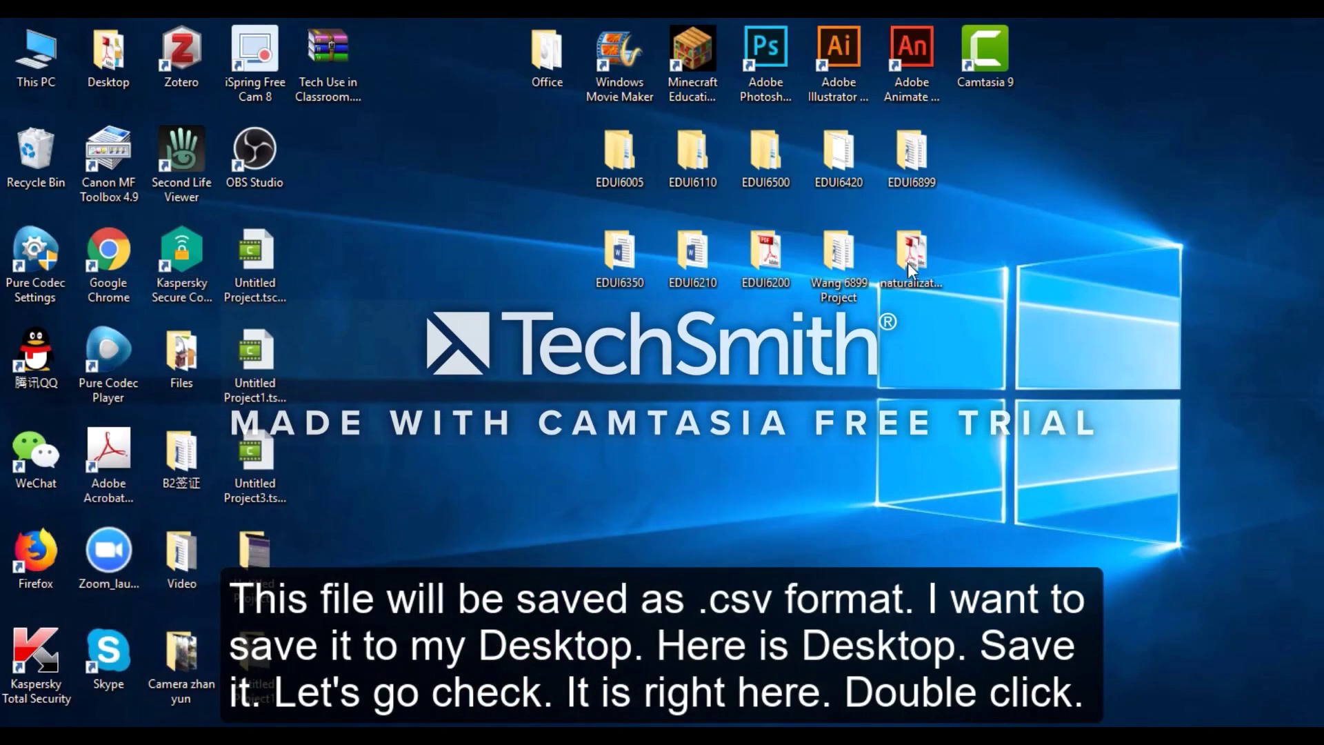
double_click(334, 49)
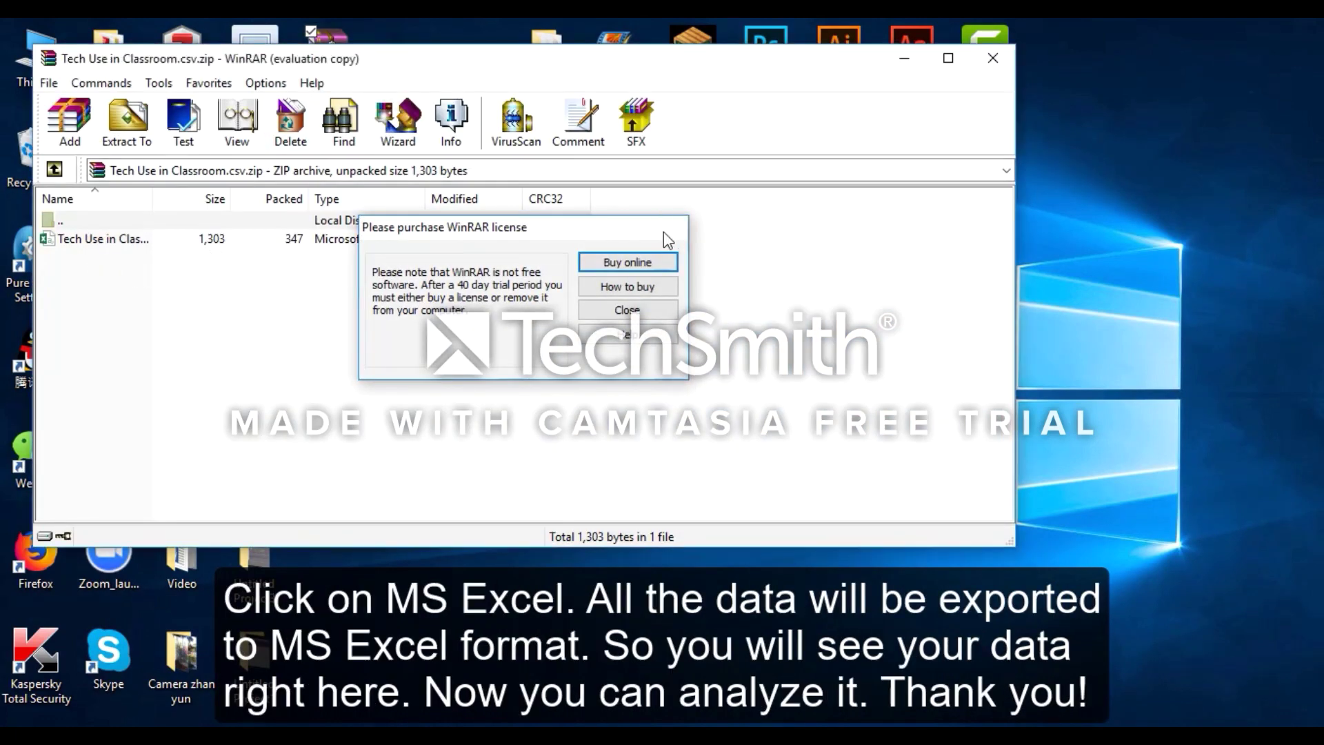
left_click(665, 233)
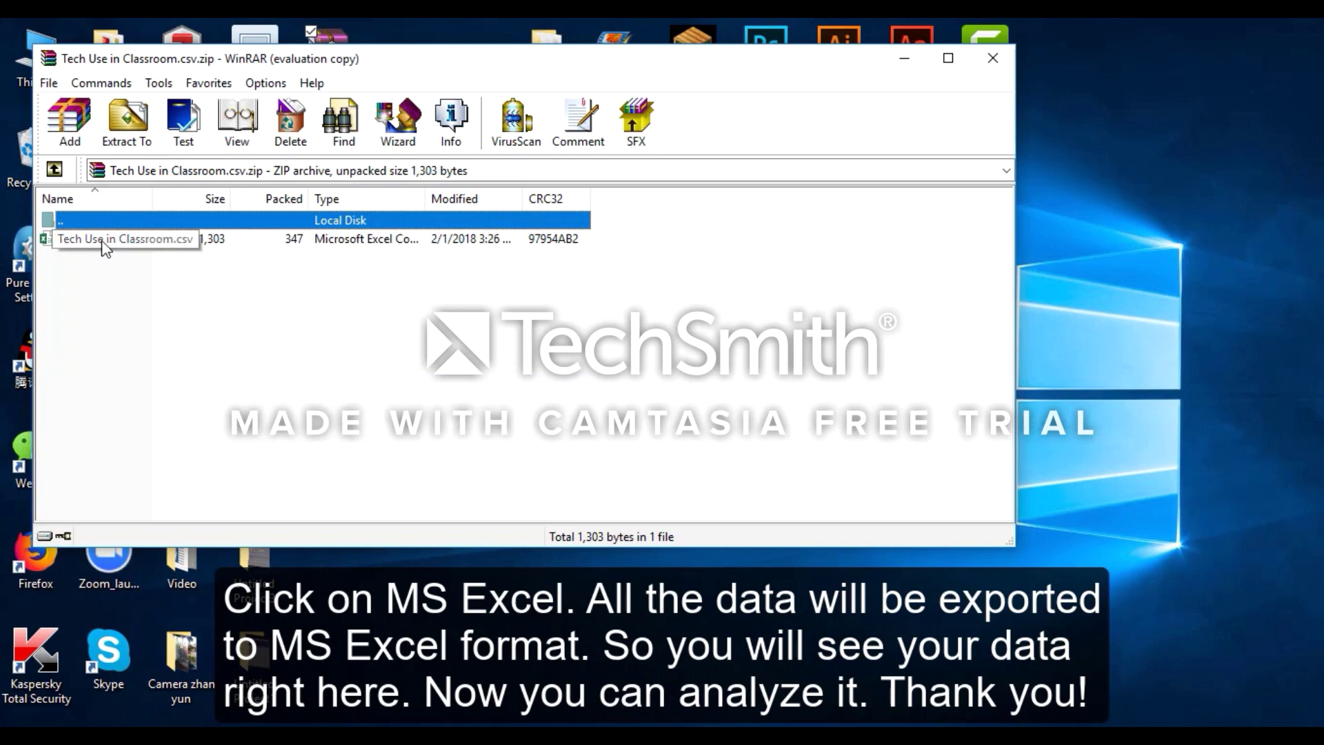
left_click(96, 241)
double_click(99, 243)
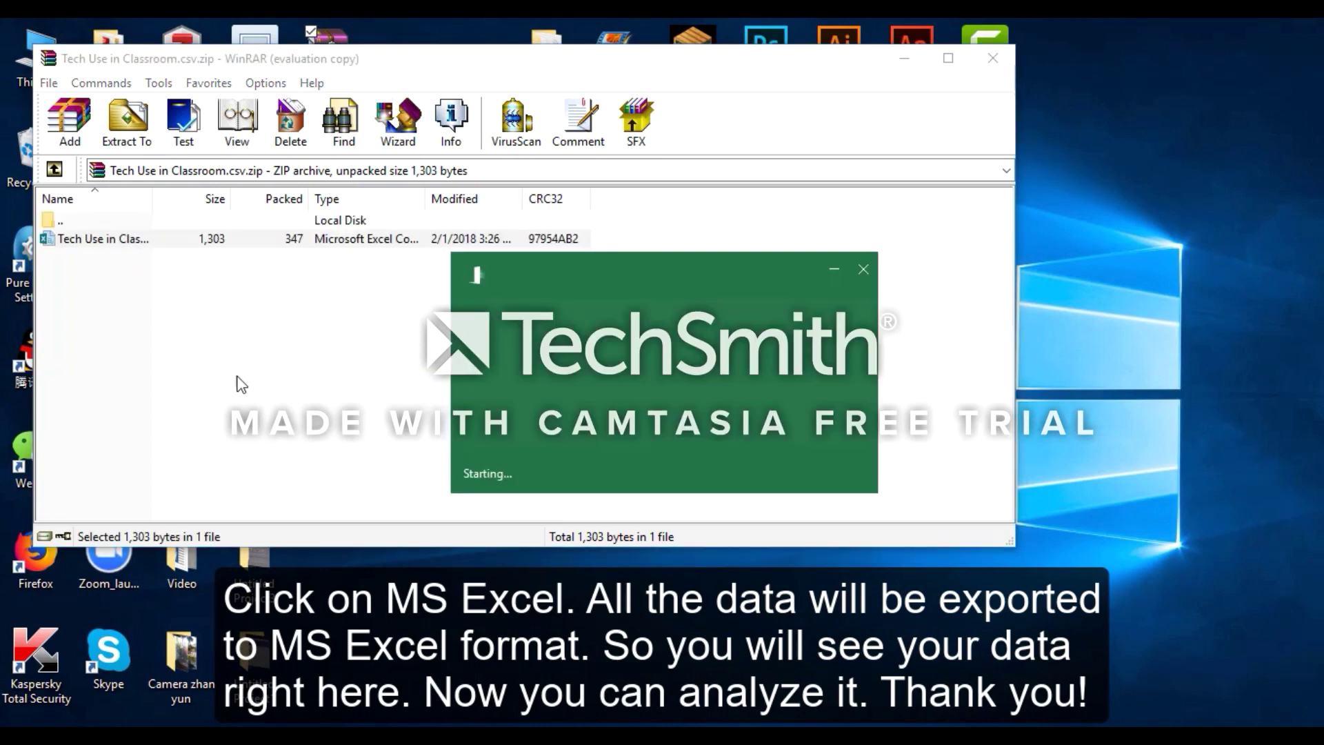